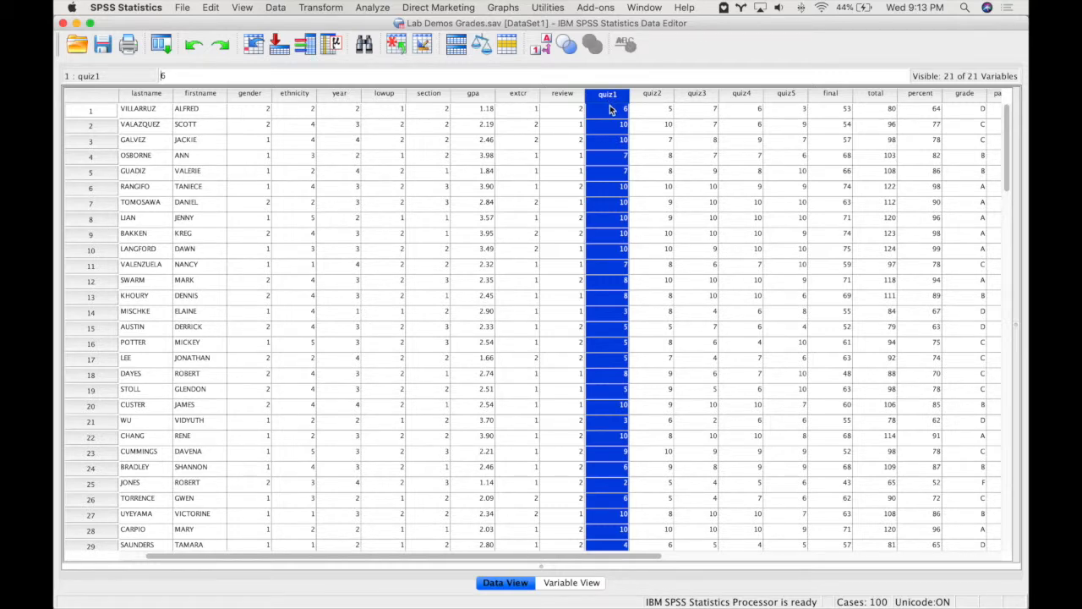
Set up a linear regression with percent as the dependent variable and quiz1 as the independent variable
{"action": "left_click", "coordinate": [913, 97]}
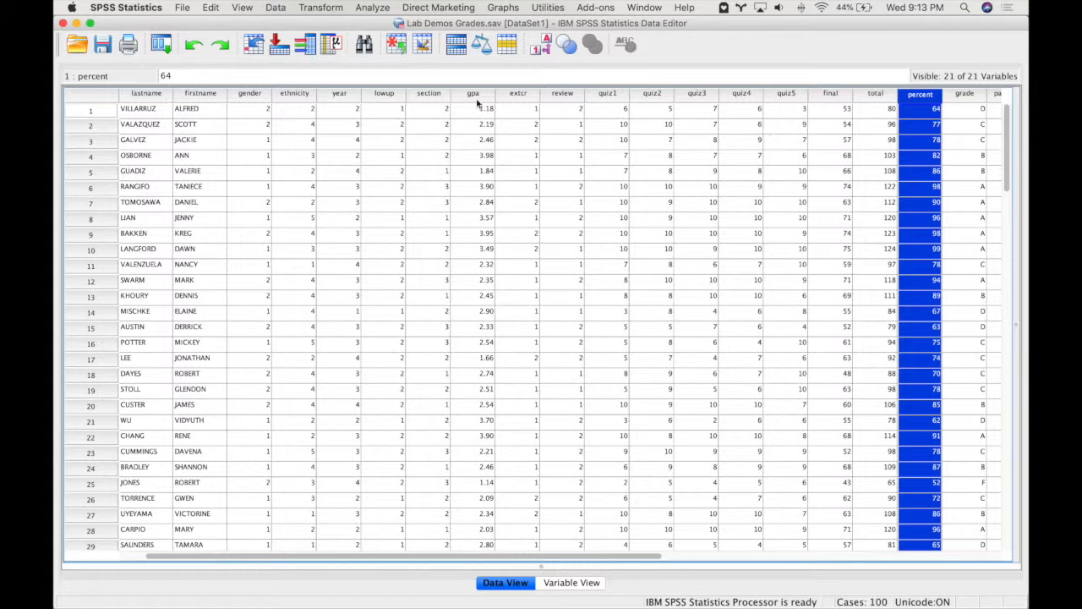
{"action": "left_click", "coordinate": [385, 8]}
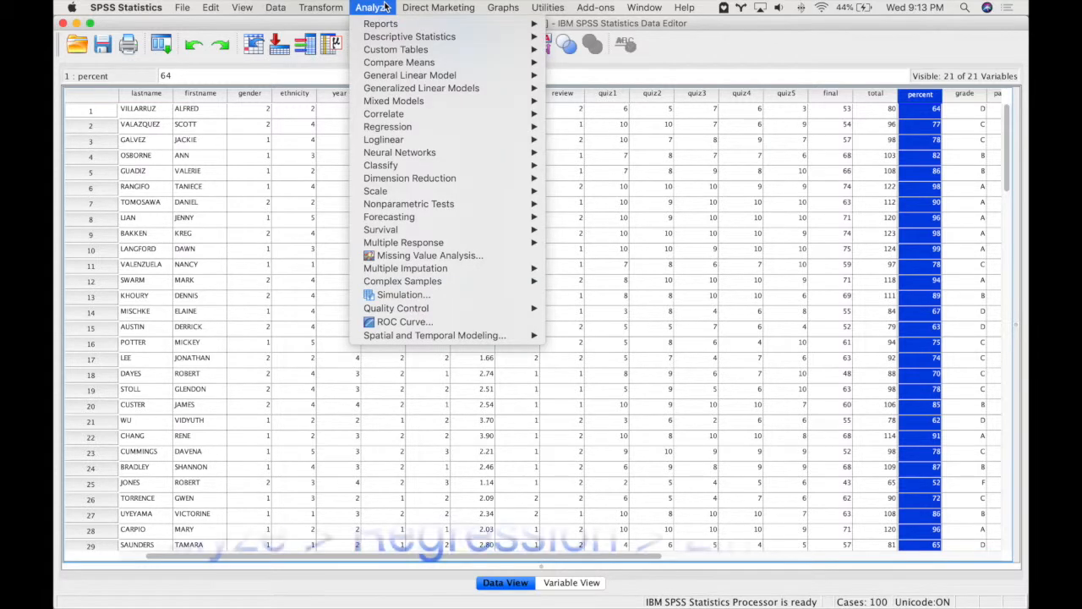
{"action": "mouse_move", "coordinate": [401, 126]}
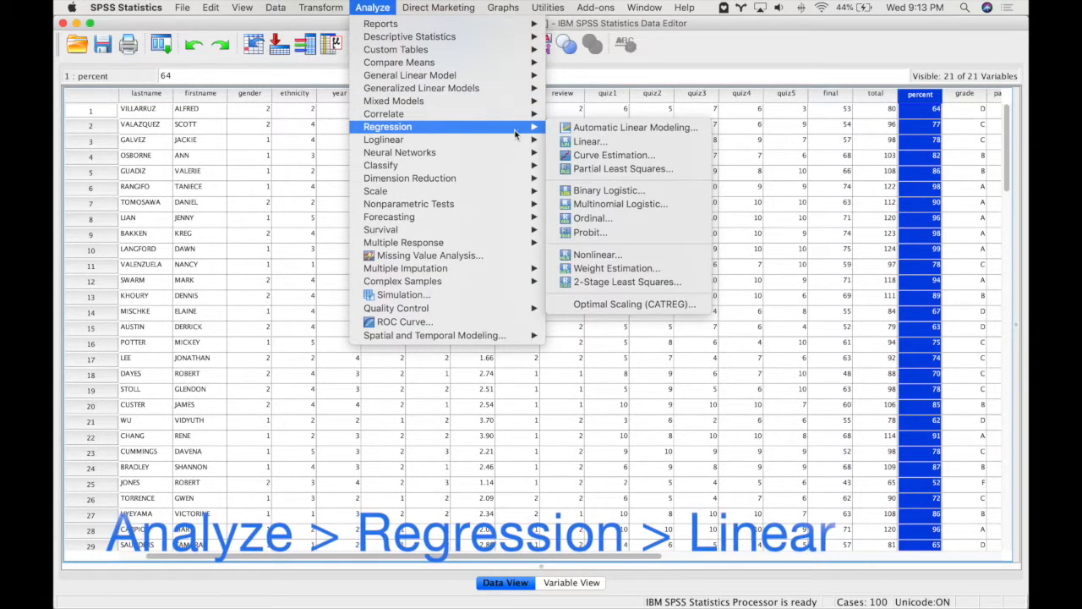
{"action": "left_click", "coordinate": [583, 147]}
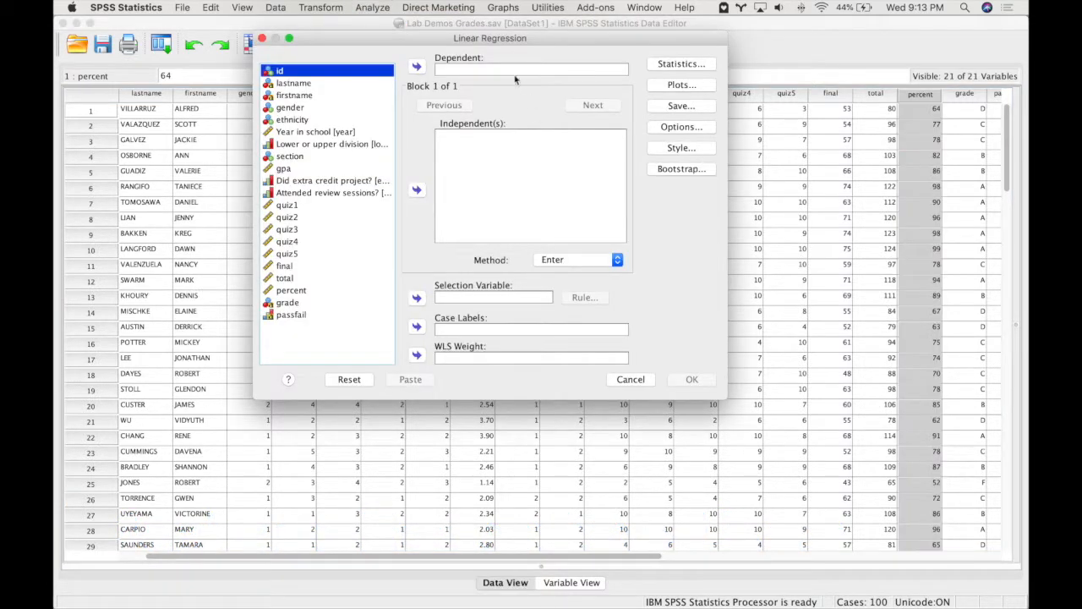
{"action": "left_click", "coordinate": [303, 292]}
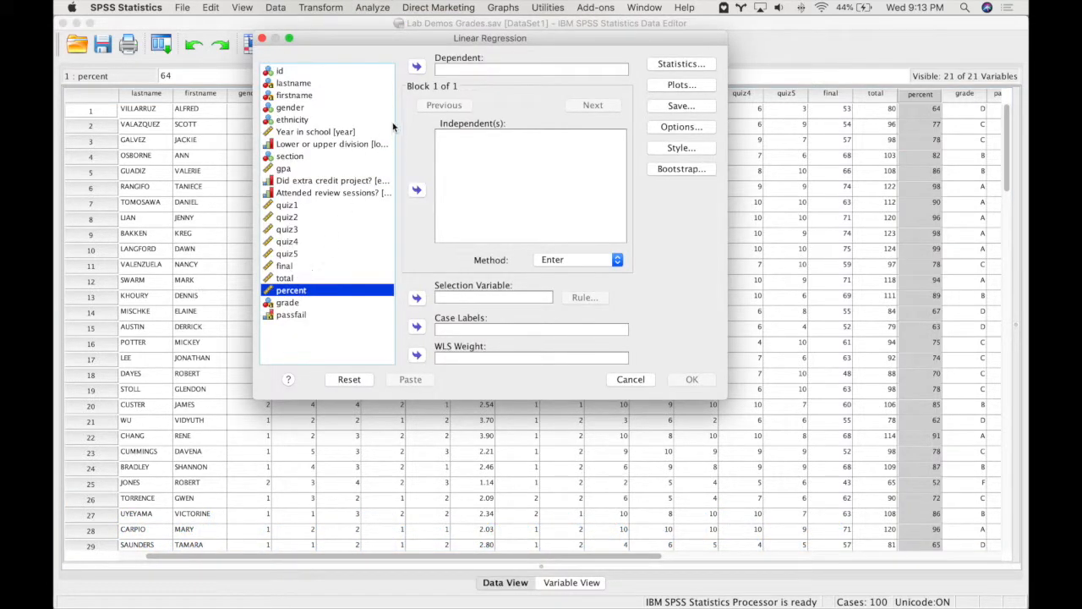
{"action": "left_click", "coordinate": [418, 67]}
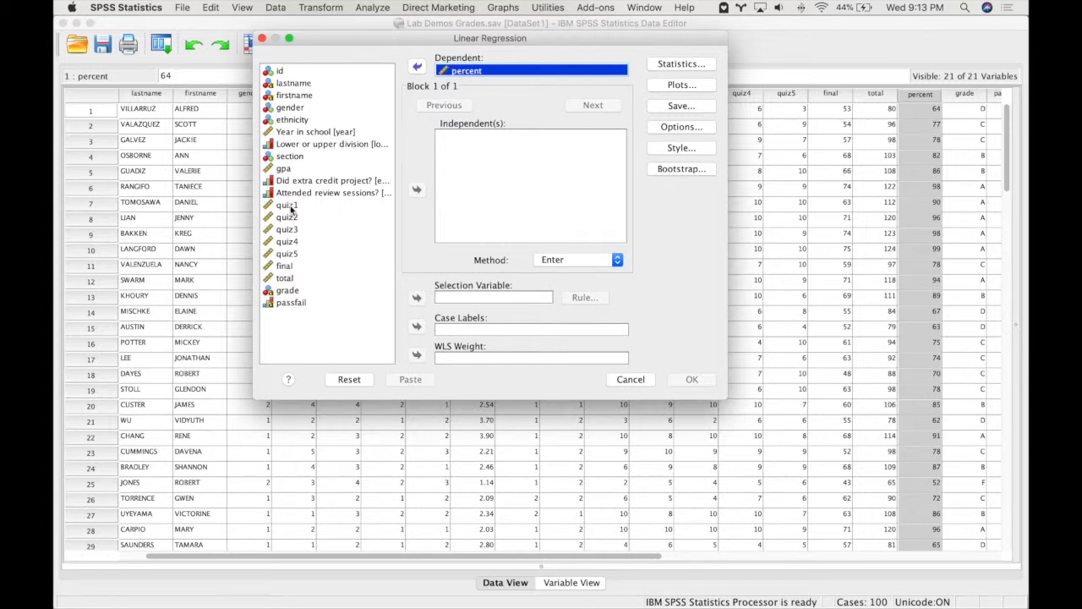
{"action": "left_click", "coordinate": [290, 208]}
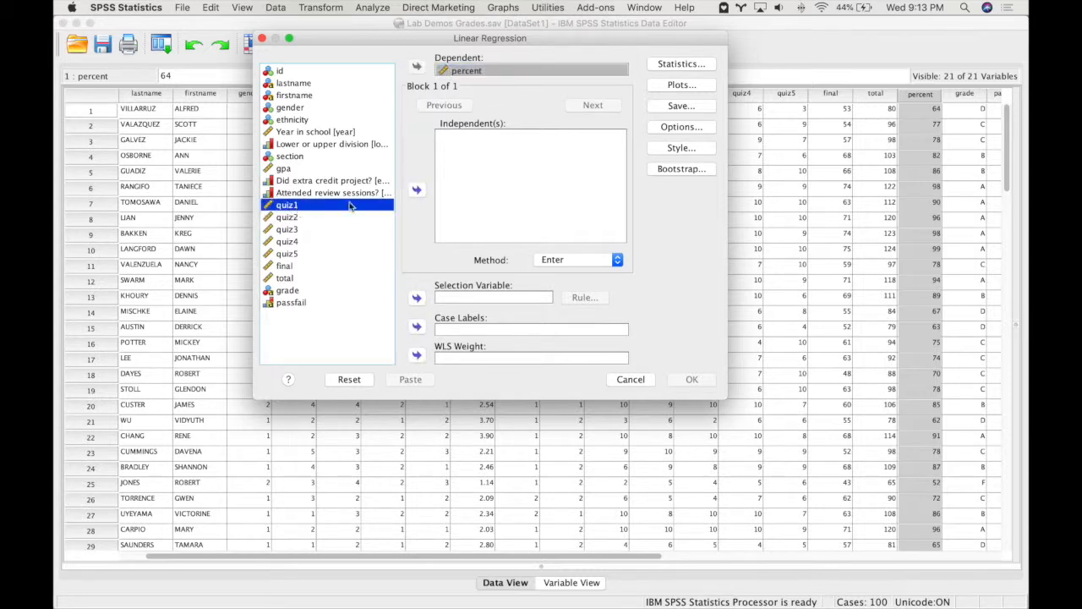
{"action": "left_click", "coordinate": [417, 189]}
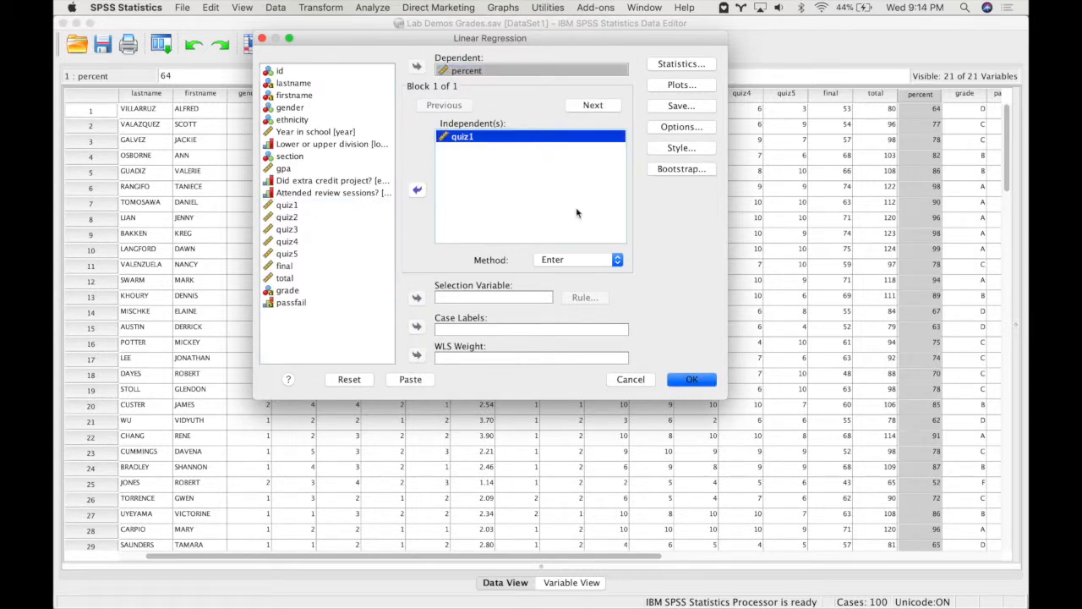
Add Descriptives to the regression statistics and run the analysis
{"action": "left_click", "coordinate": [688, 65]}
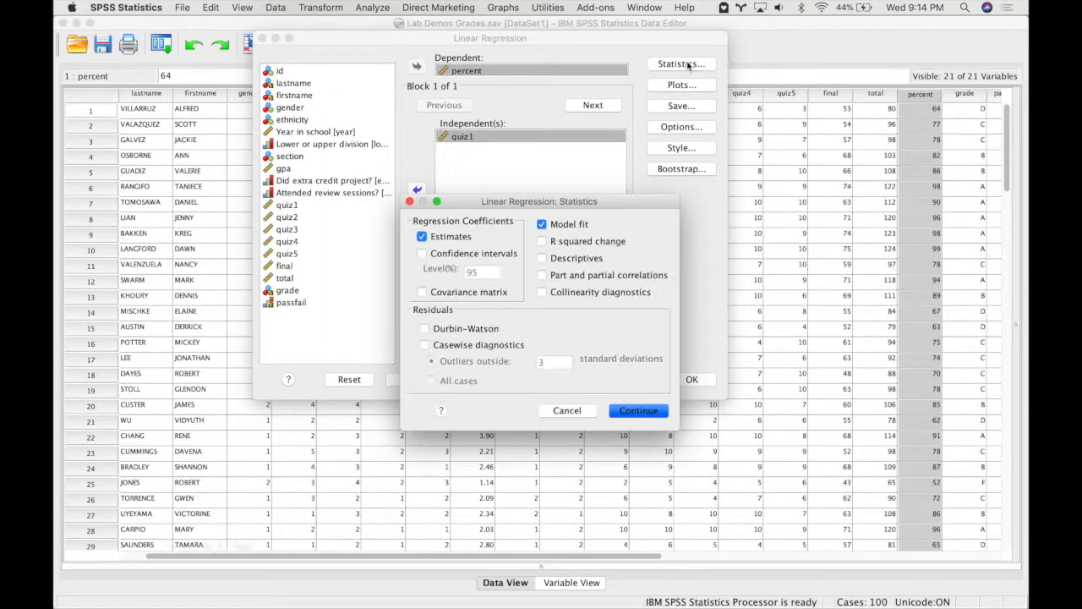
{"action": "left_click", "coordinate": [543, 258]}
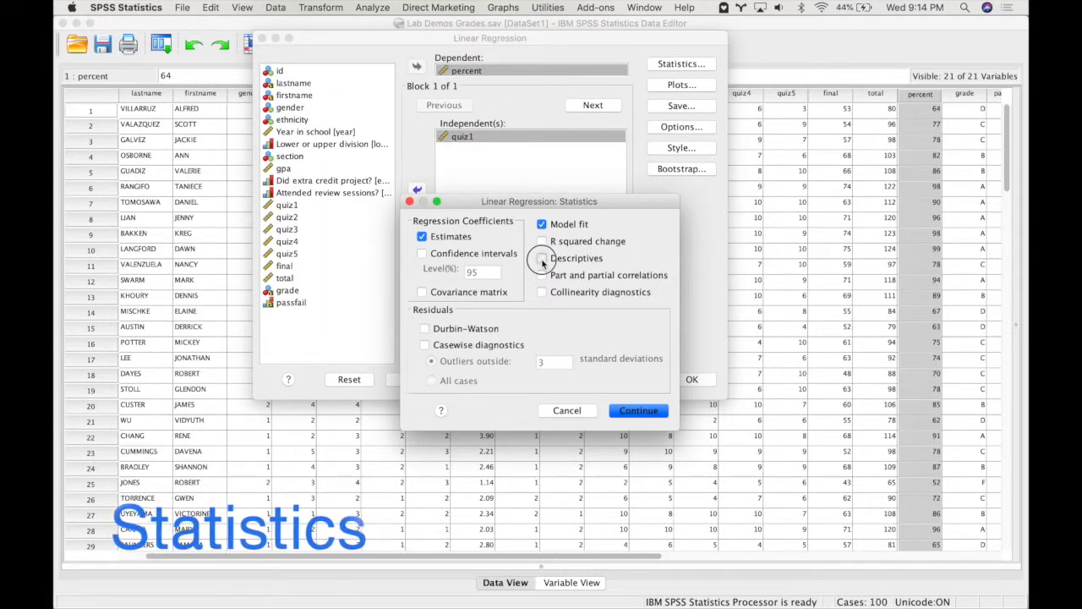
{"action": "left_click", "coordinate": [638, 410]}
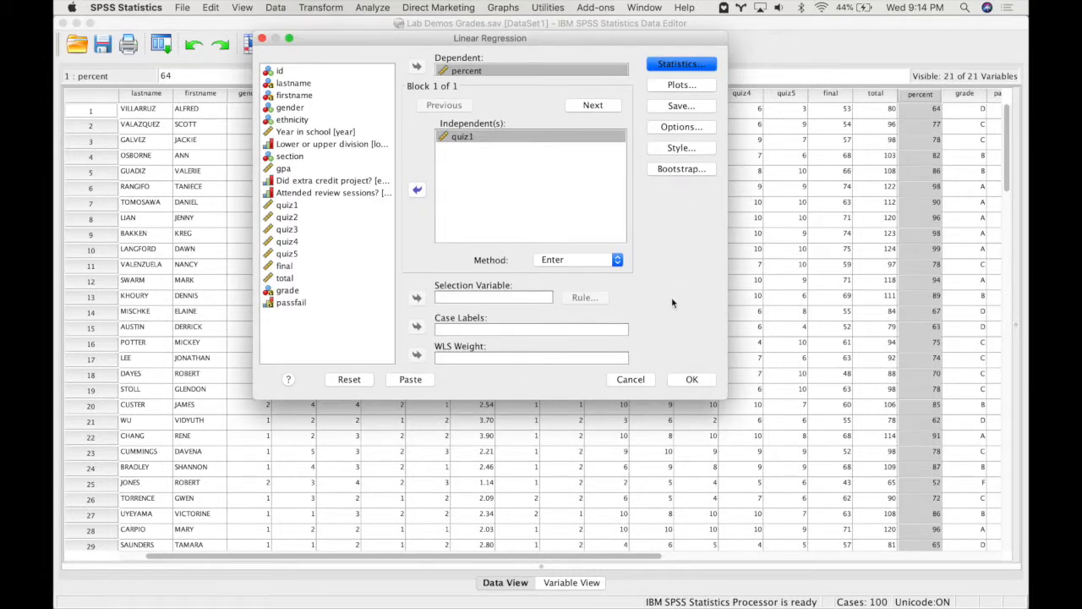
{"action": "left_click", "coordinate": [691, 381]}
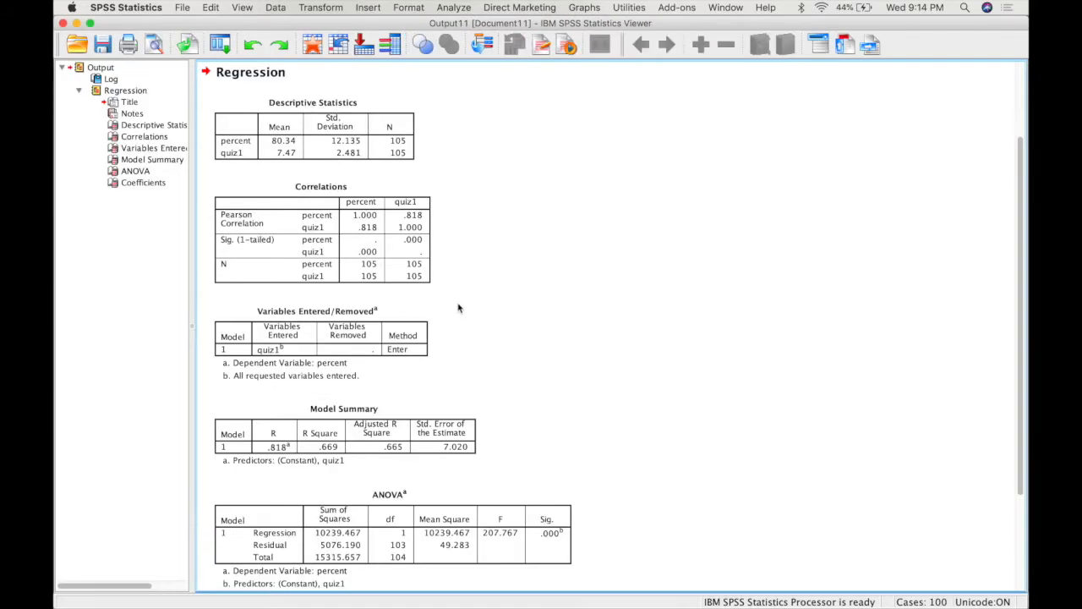
Examine the regression output from the Descriptive Statistics table through Correlations to Variables Entered/Removed
{"action": "scroll", "coordinate": [471, 313], "scroll_direction": "up", "scroll_amount": 3}
{"action": "scroll", "coordinate": [471, 314], "scroll_direction": "down", "scroll_amount": 5}
{"action": "scroll", "coordinate": [471, 313], "scroll_direction": "up", "scroll_amount": 5}
{"action": "left_click", "coordinate": [369, 245]}
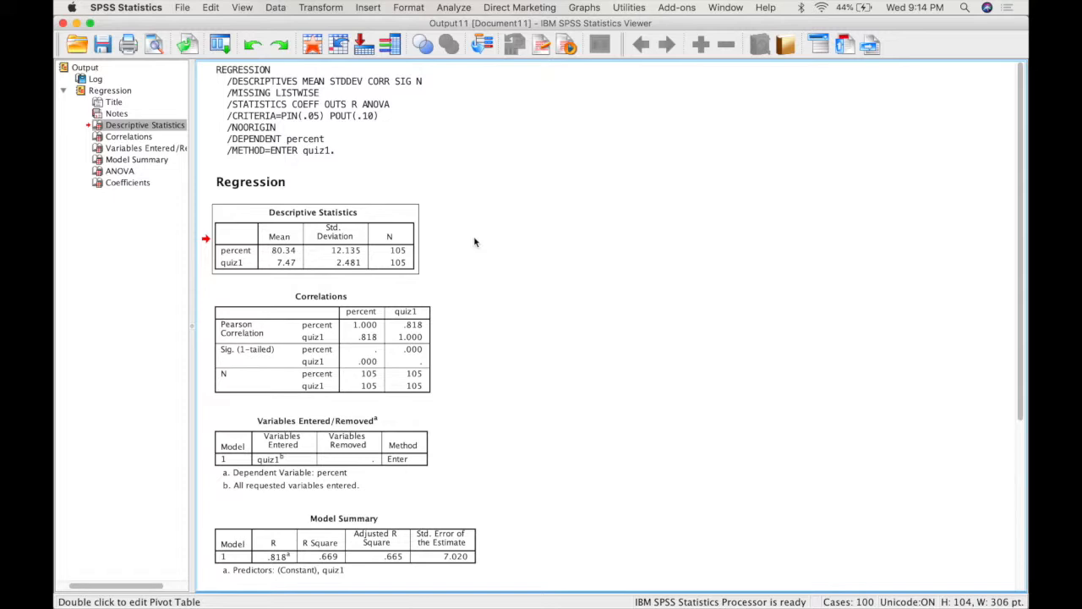
{"action": "left_click", "coordinate": [361, 242]}
{"action": "scroll", "coordinate": [446, 258], "scroll_direction": "down", "scroll_amount": 3}
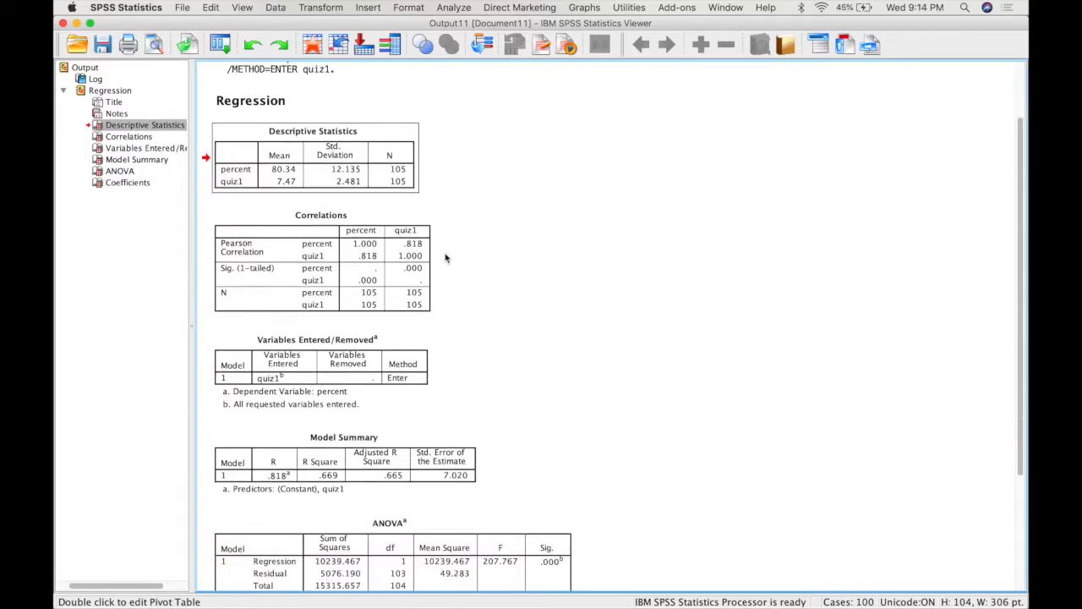
{"action": "left_click", "coordinate": [383, 251]}
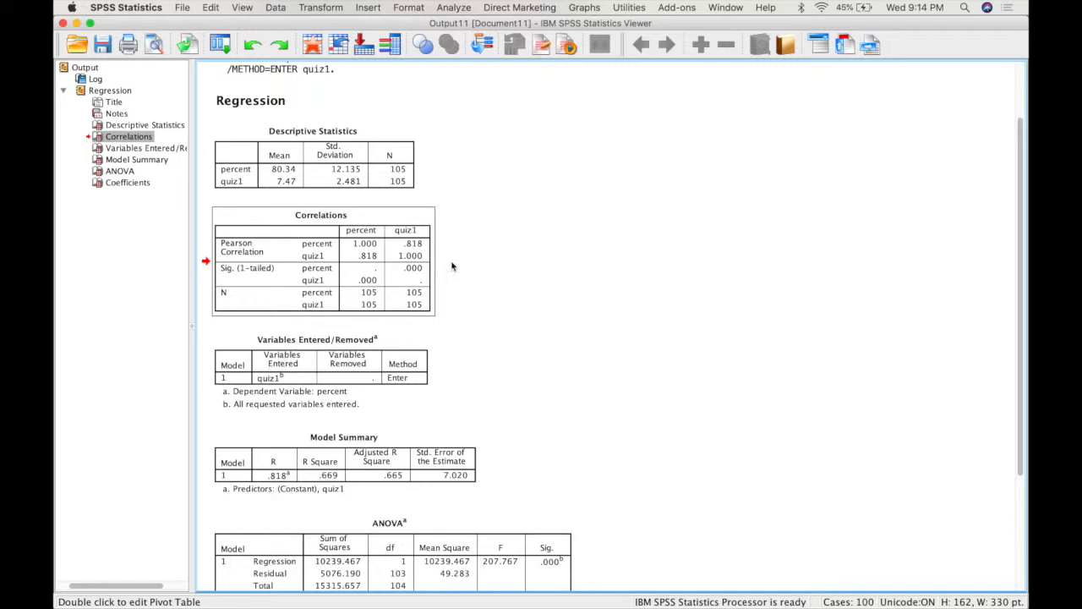
{"action": "scroll", "coordinate": [452, 267], "scroll_direction": "down", "scroll_amount": 1}
{"action": "scroll", "coordinate": [452, 267], "scroll_direction": "down", "scroll_amount": 4}
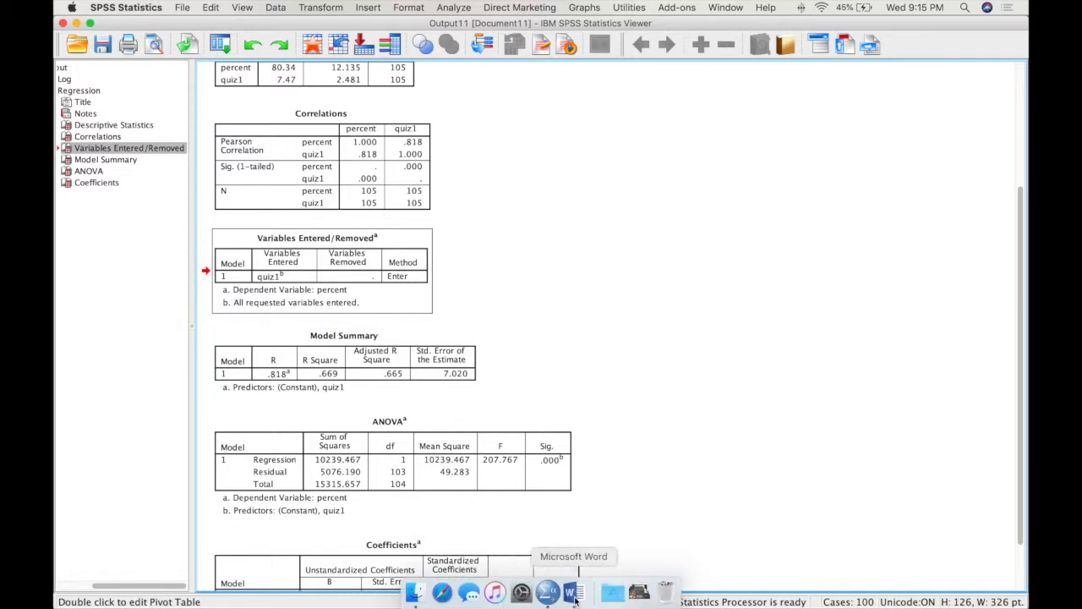
Switch to the Word document and examine the terms of the line equation y = mx + b
{"action": "left_click", "coordinate": [575, 595]}
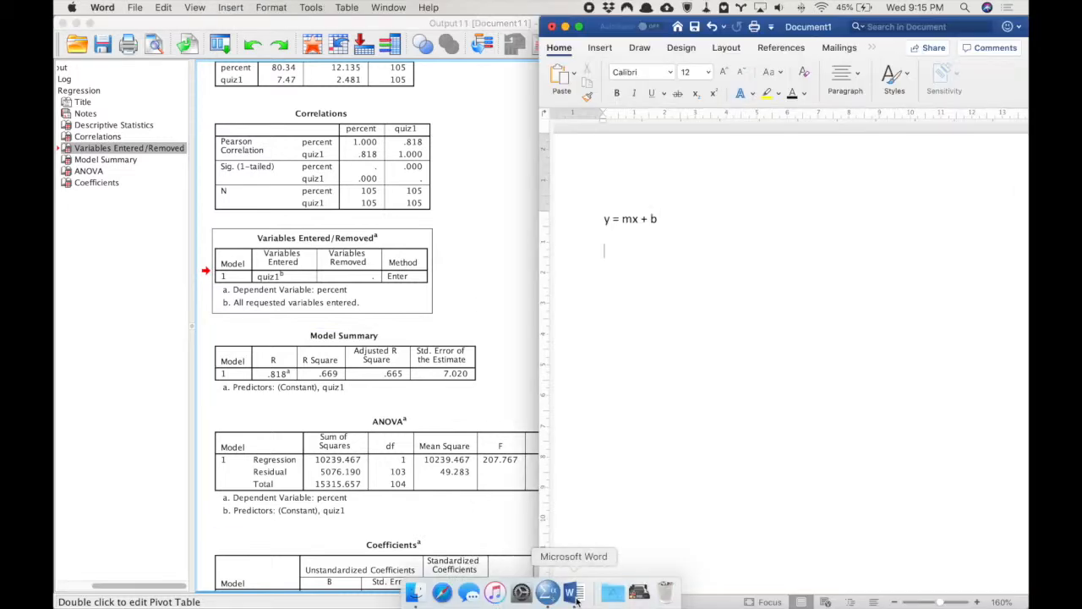
{"action": "left_click", "coordinate": [606, 219]}
{"action": "left_click", "coordinate": [634, 219]}
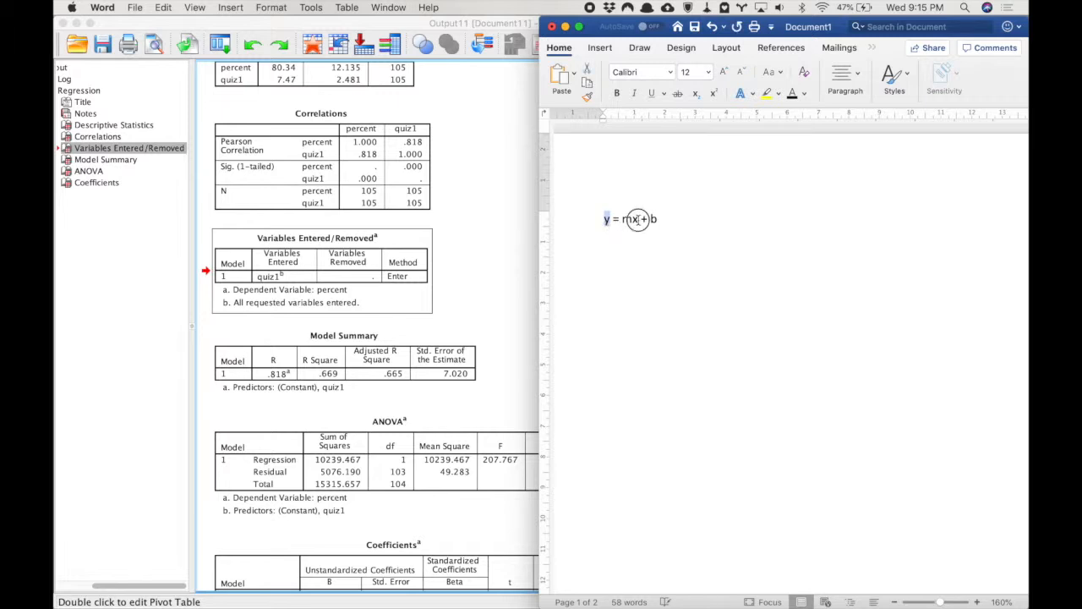
{"action": "left_click_drag", "start_coordinate": [634, 219], "coordinate": [657, 222]}
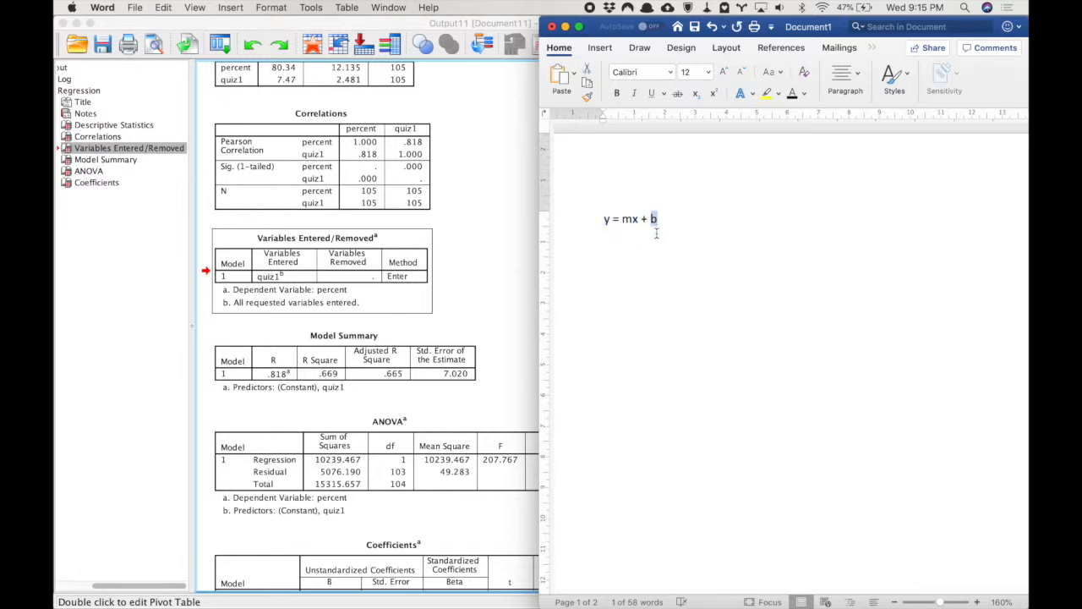
{"action": "left_click_drag", "start_coordinate": [622, 219], "coordinate": [630, 221]}
{"action": "left_click", "coordinate": [633, 234]}
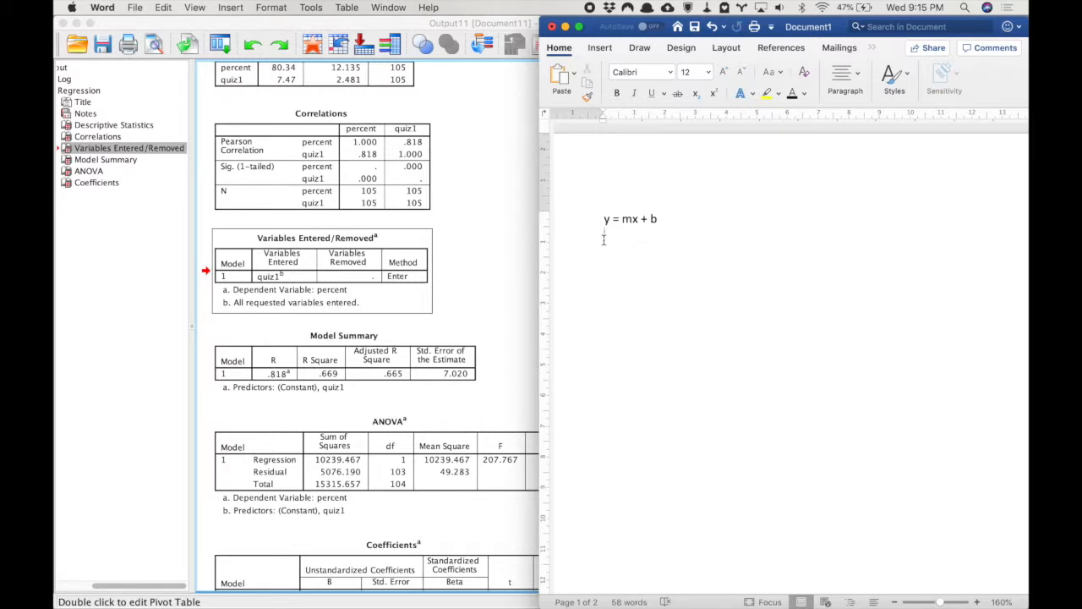
{"action": "left_click_drag", "start_coordinate": [604, 218], "coordinate": [658, 220]}
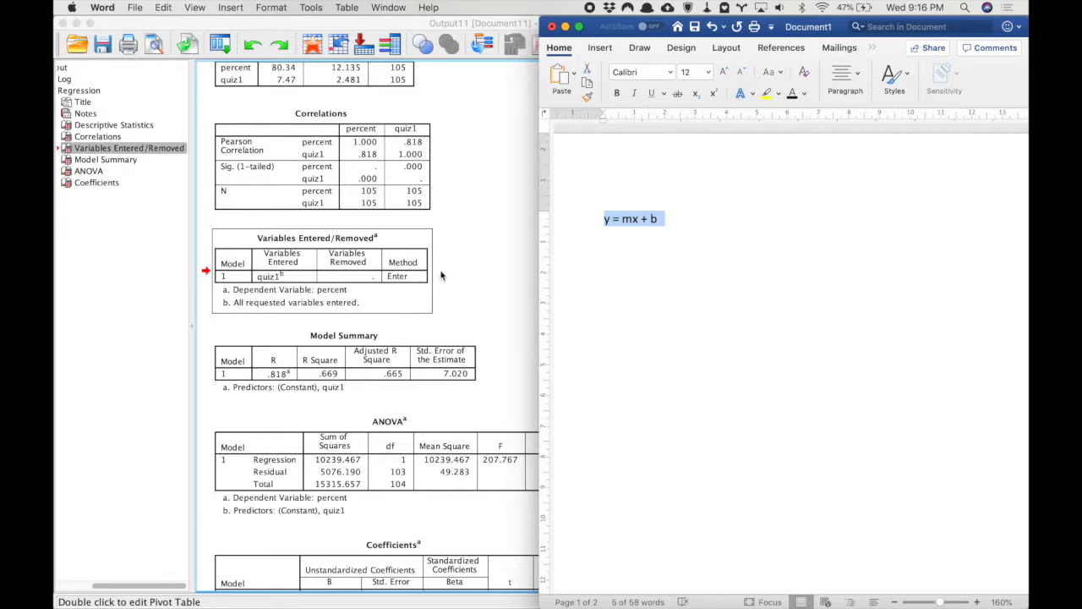
Return to the SPSS output and examine the Variables Entered/Removed and Model Summary tables
{"action": "left_click", "coordinate": [474, 270]}
{"action": "left_click", "coordinate": [313, 287]}
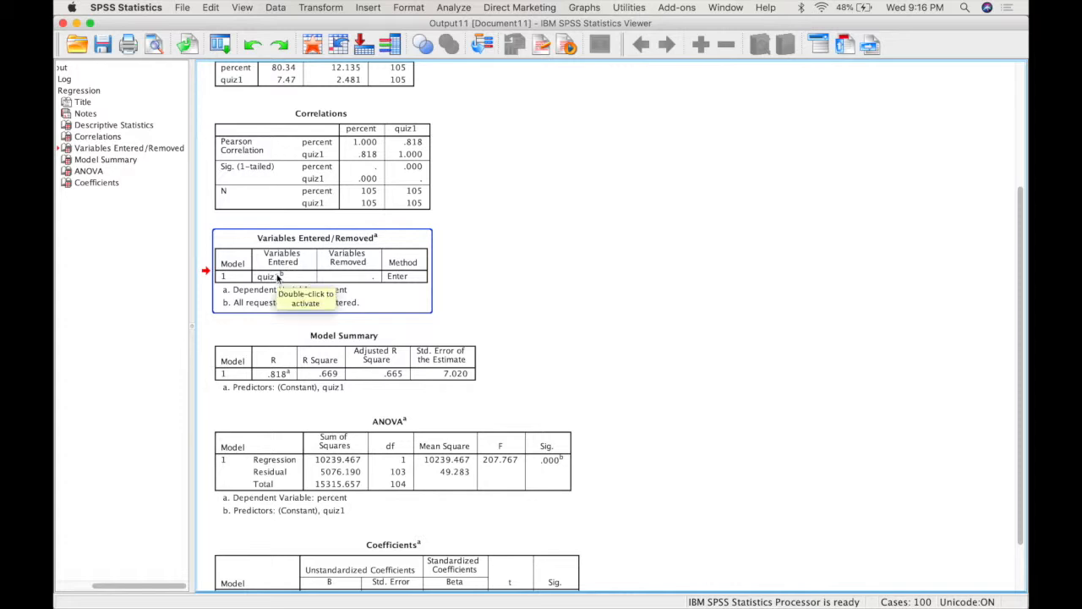
{"action": "left_click", "coordinate": [554, 226]}
{"action": "left_click", "coordinate": [425, 359]}
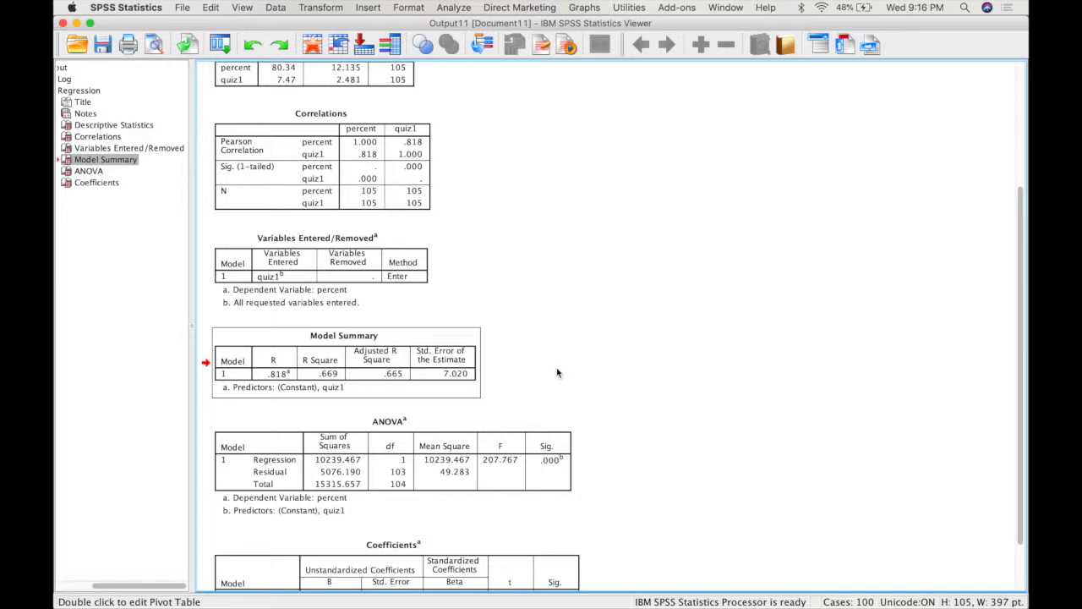
{"action": "left_click", "coordinate": [308, 393]}
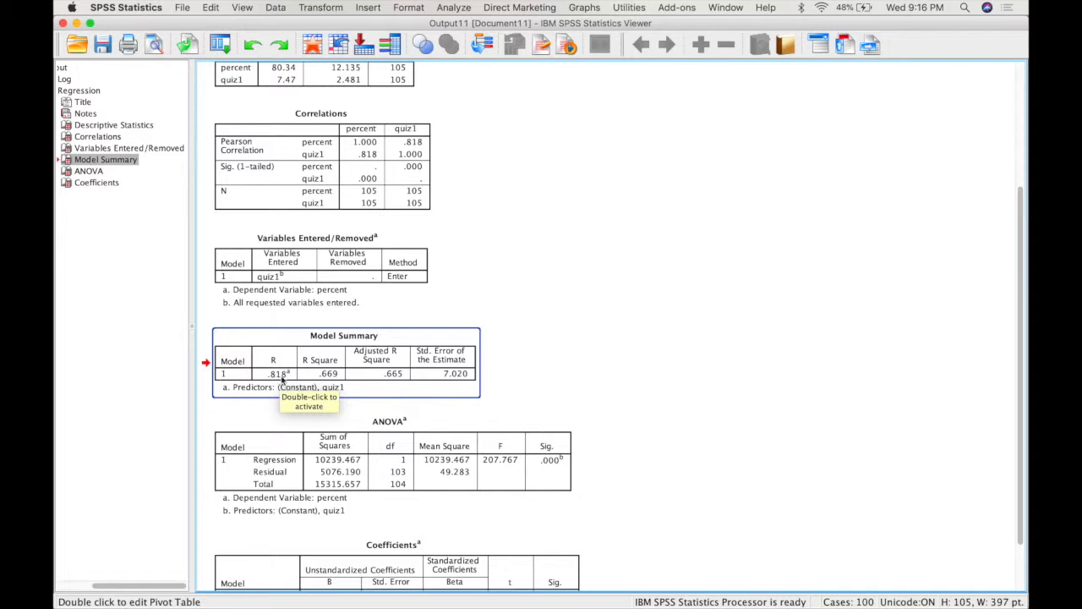
{"action": "left_click", "coordinate": [479, 250]}
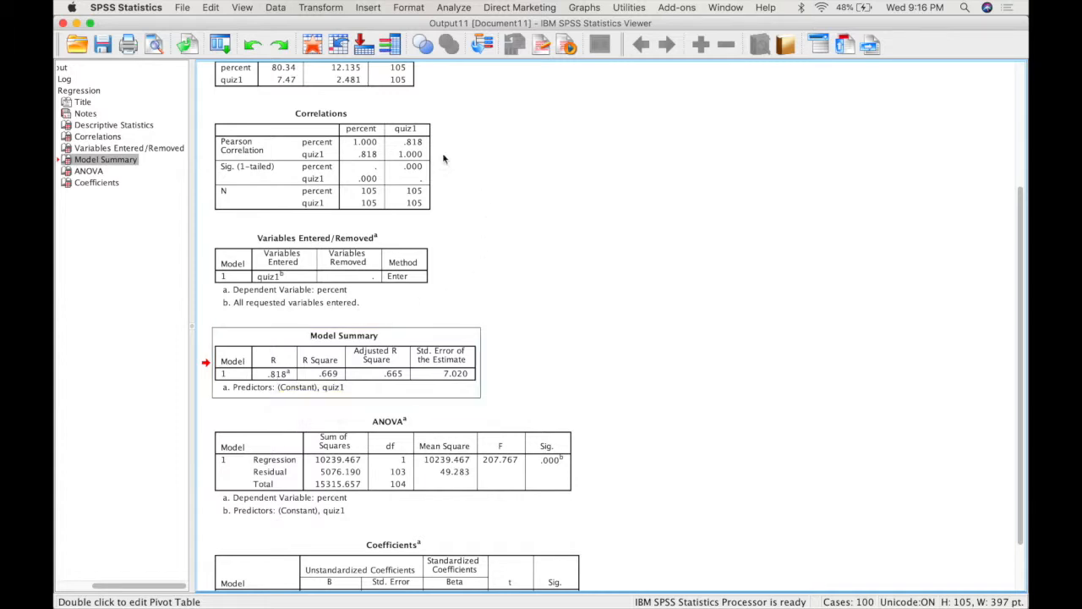
Examine the ANOVA and Coefficients tables at the end of the regression output
{"action": "scroll", "coordinate": [614, 279], "scroll_direction": "down", "scroll_amount": 3}
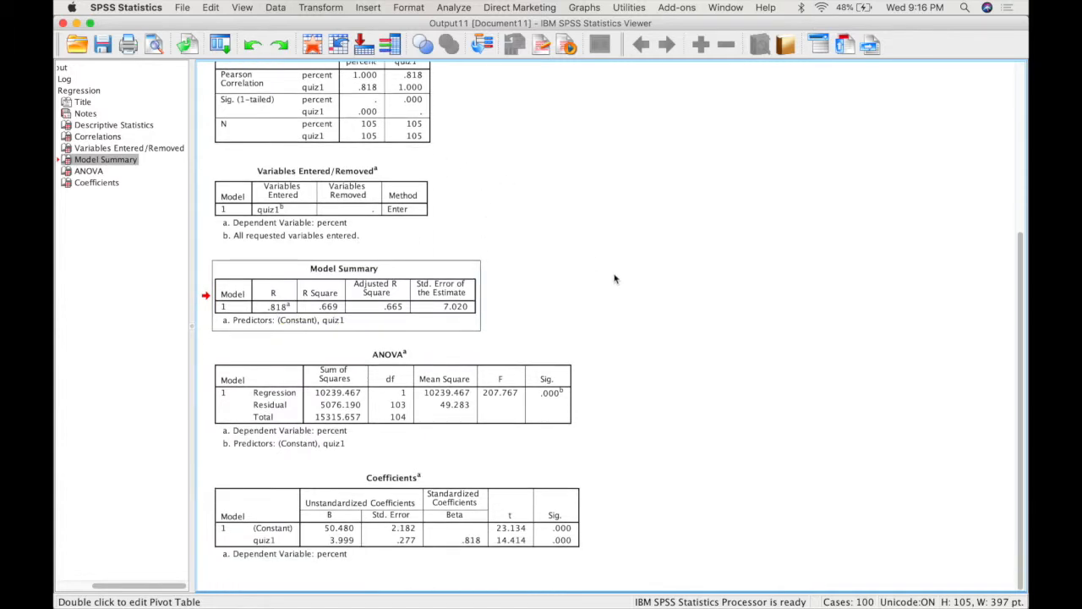
{"action": "left_click", "coordinate": [503, 399]}
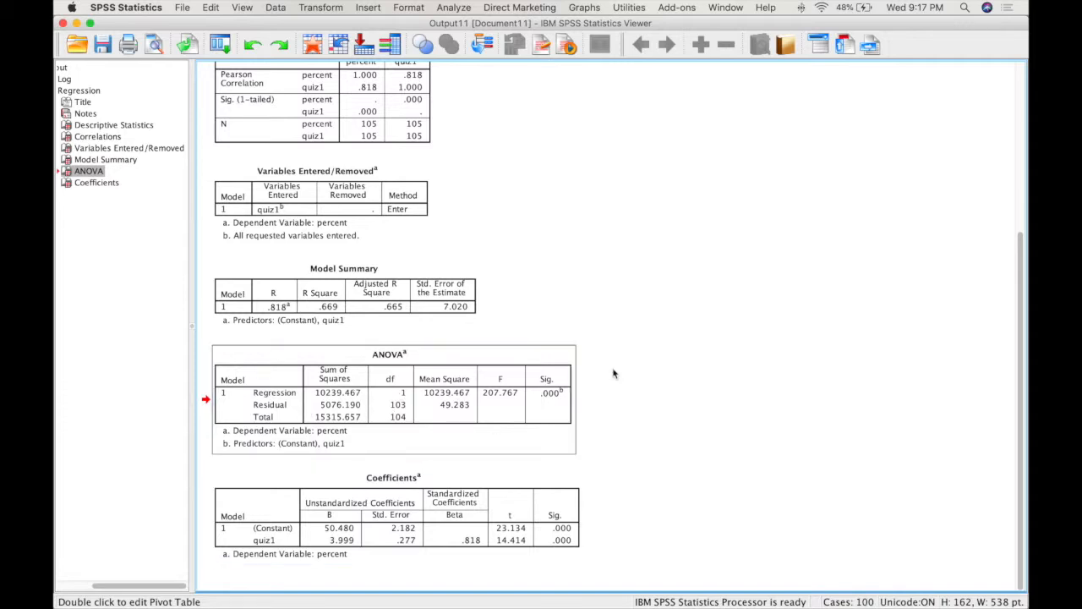
{"action": "left_click", "coordinate": [445, 511]}
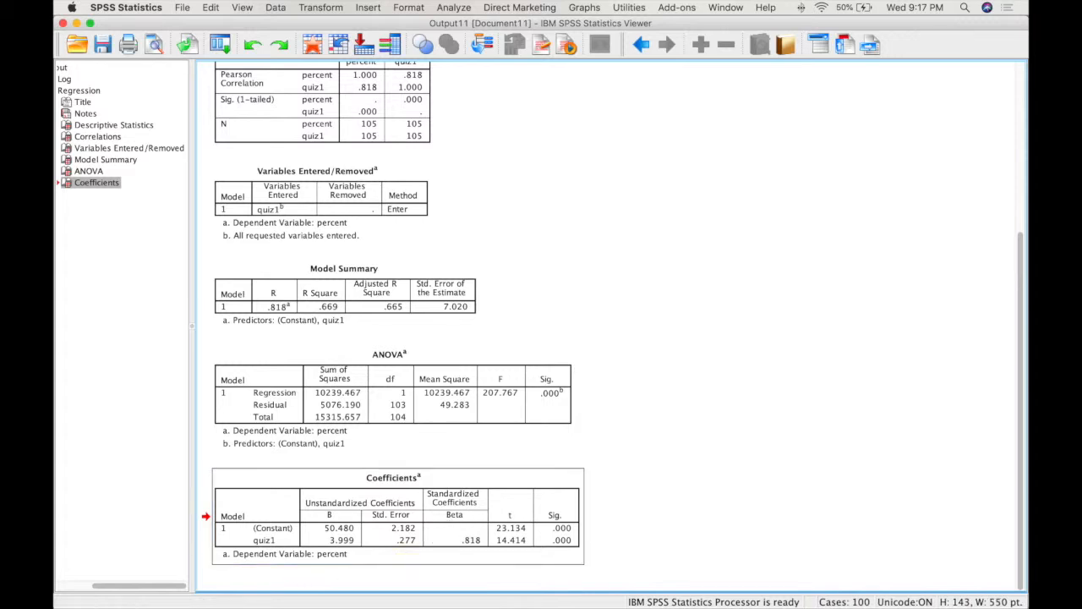
Switch to Word and add the equation "ŷfinal percent grade = B1xquiz1 + Constant" with subscripts below y = mx + b
{"action": "mouse_move", "coordinate": [406, 607]}
{"action": "left_click", "coordinate": [570, 592]}
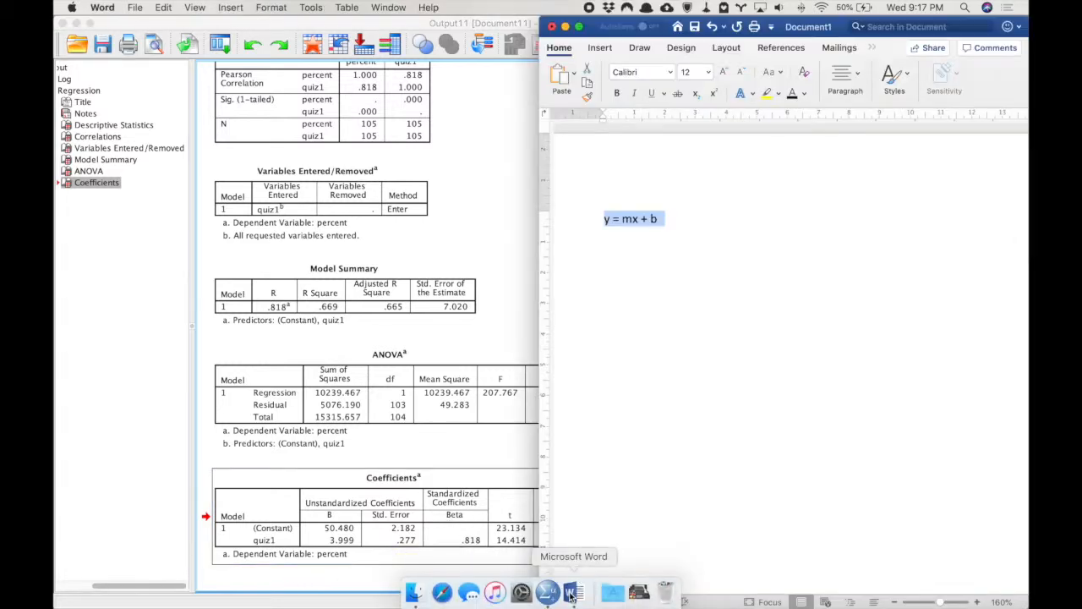
{"action": "left_click", "coordinate": [652, 269]}
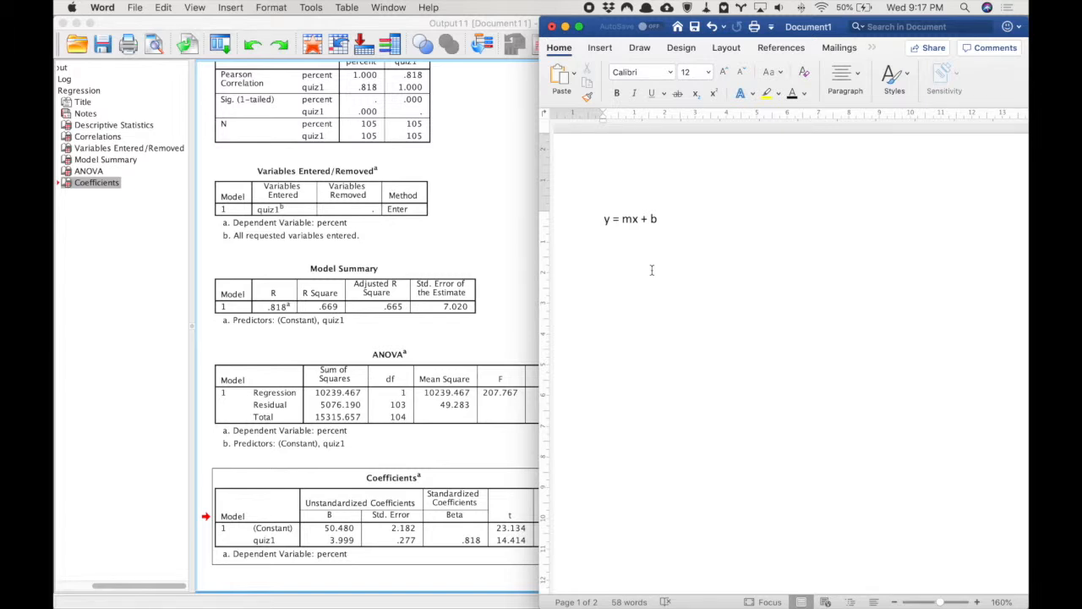
{"action": "type", "text": "ŷfinal percent grade = B1xquiz1 + Constant"}
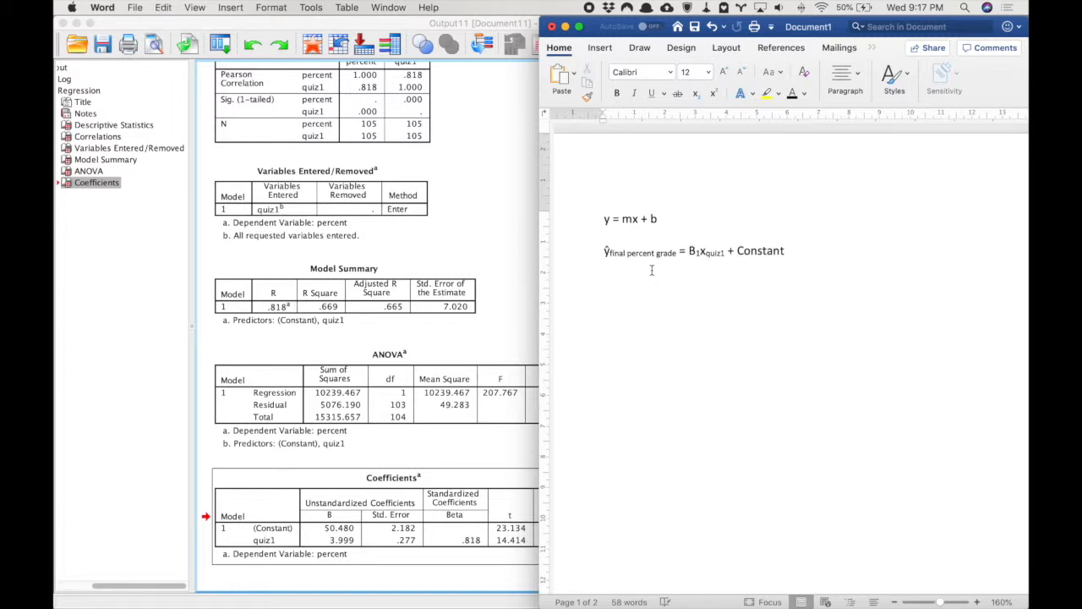
Examine the ŷ, final percent grade, B1 and xquiz1 terms of the regression equation
{"action": "left_click_drag", "start_coordinate": [611, 254], "coordinate": [604, 253]}
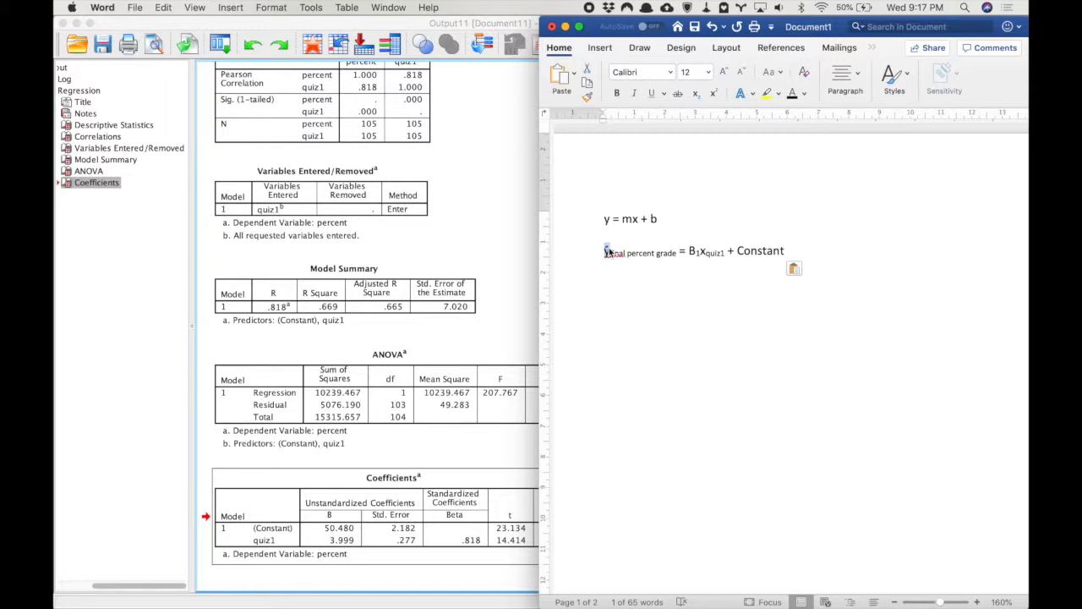
{"action": "left_click", "coordinate": [611, 253]}
{"action": "left_click_drag", "start_coordinate": [673, 253], "coordinate": [612, 256]}
{"action": "left_click", "coordinate": [612, 256]}
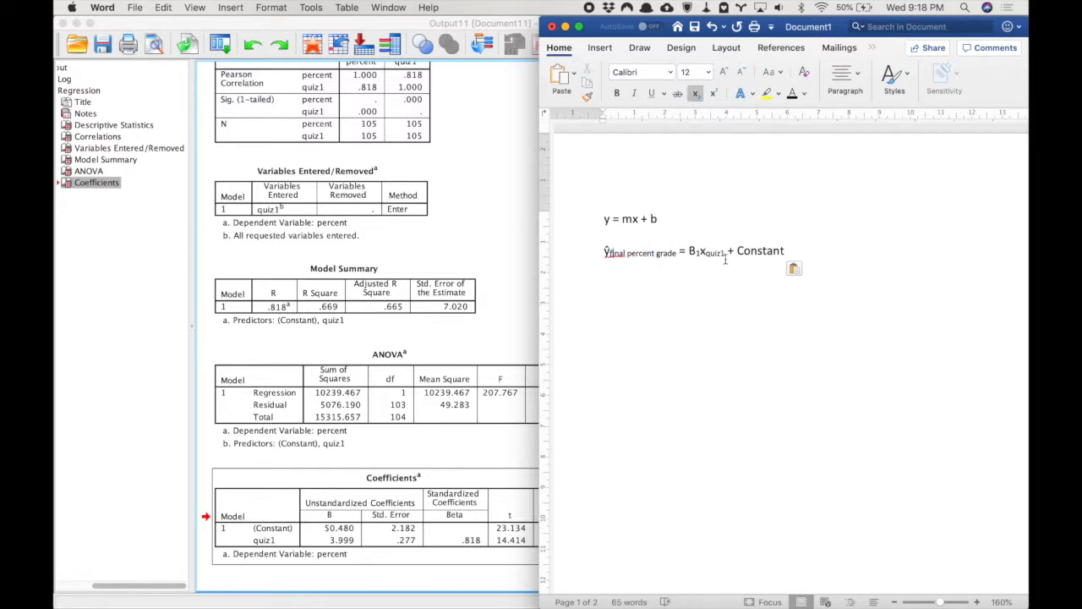
{"action": "left_click", "coordinate": [701, 251]}
{"action": "mouse_move", "coordinate": [690, 251]}
{"action": "left_mouse_down"}
{"action": "mouse_move", "coordinate": [715, 253]}
{"action": "mouse_move", "coordinate": [703, 252]}
{"action": "left_mouse_up"}
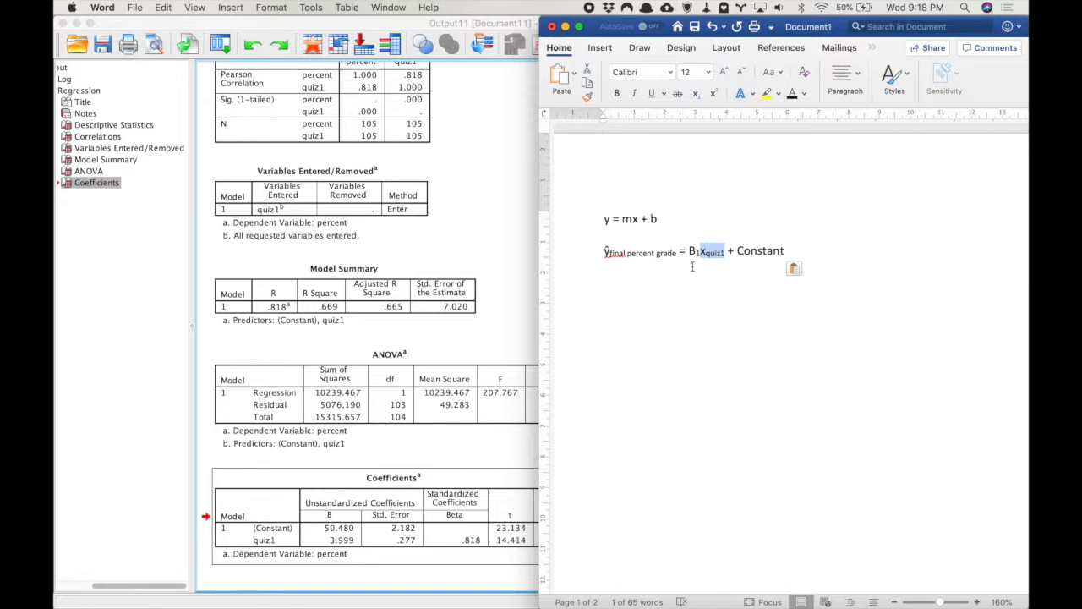
Duplicate the regression equation line directly below the original
{"action": "triple_click", "coordinate": [807, 252]}
{"action": "key", "text": "cmd+c"}
{"action": "left_click", "coordinate": [807, 252]}
{"action": "key", "text": "Return"}
{"action": "key", "text": "cmd+v"}
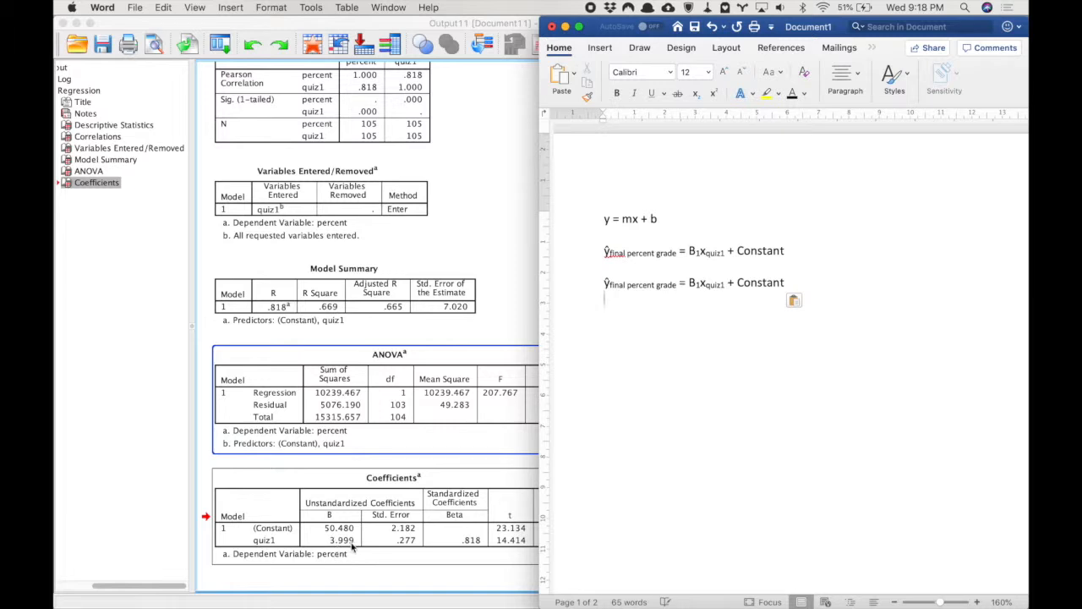
Replace B1 with the coefficient 3.99 in the duplicated regression equation
{"action": "left_click", "coordinate": [696, 285]}
{"action": "key", "text": "Right"}
{"action": "key", "text": "shift+Left"}
{"action": "key", "text": "shift+Left"}
{"action": "type", "text": "3.99"}
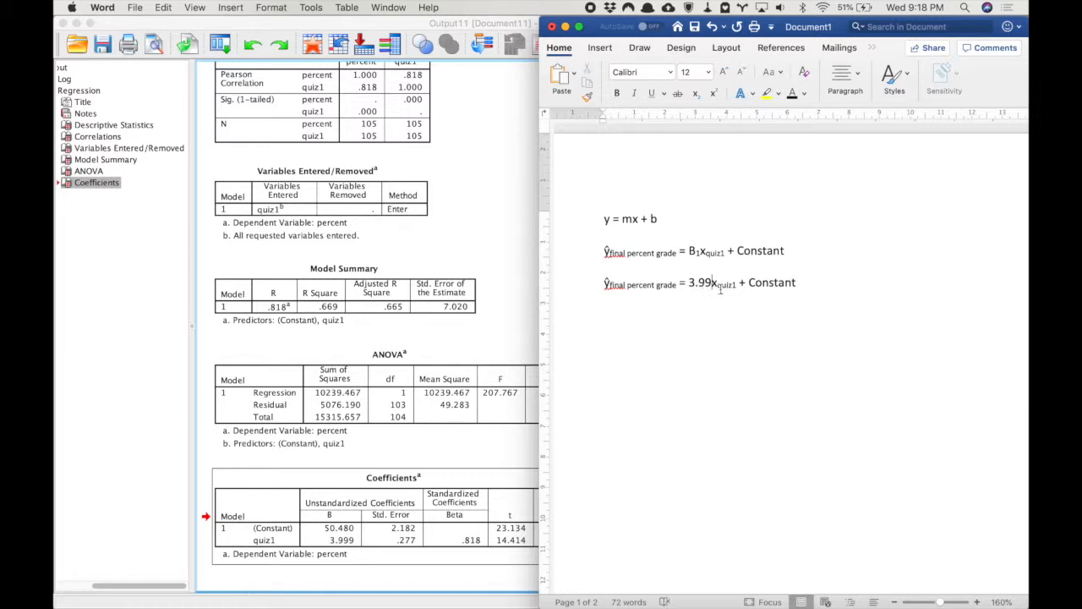
Replace the word Constant with 50.48 in the duplicated equation and return to the blank line below it
{"action": "left_click_drag", "start_coordinate": [711, 285], "coordinate": [737, 283]}
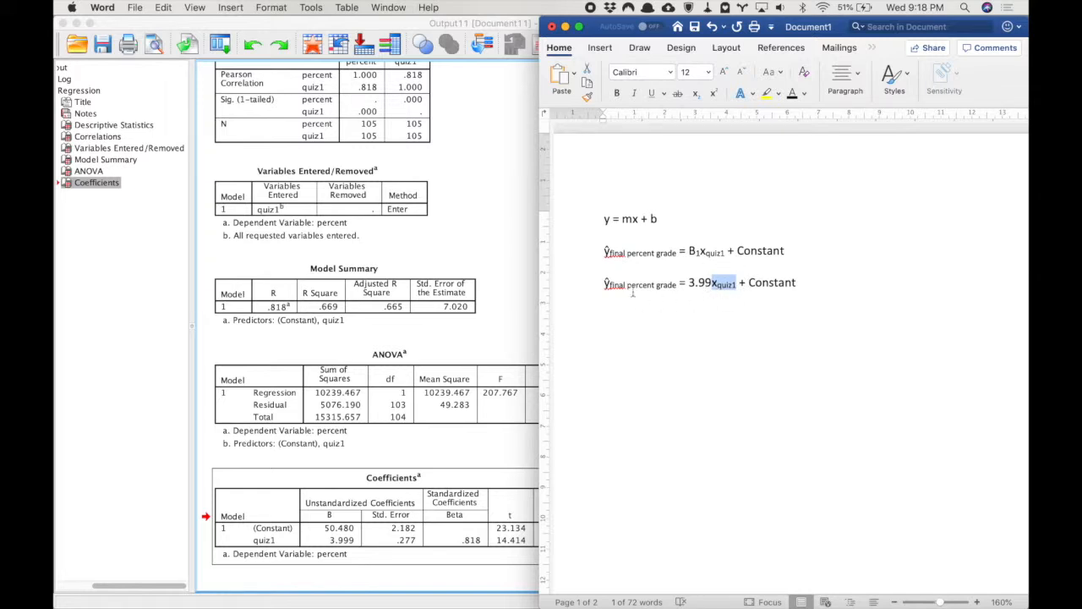
{"action": "double_click", "coordinate": [765, 284]}
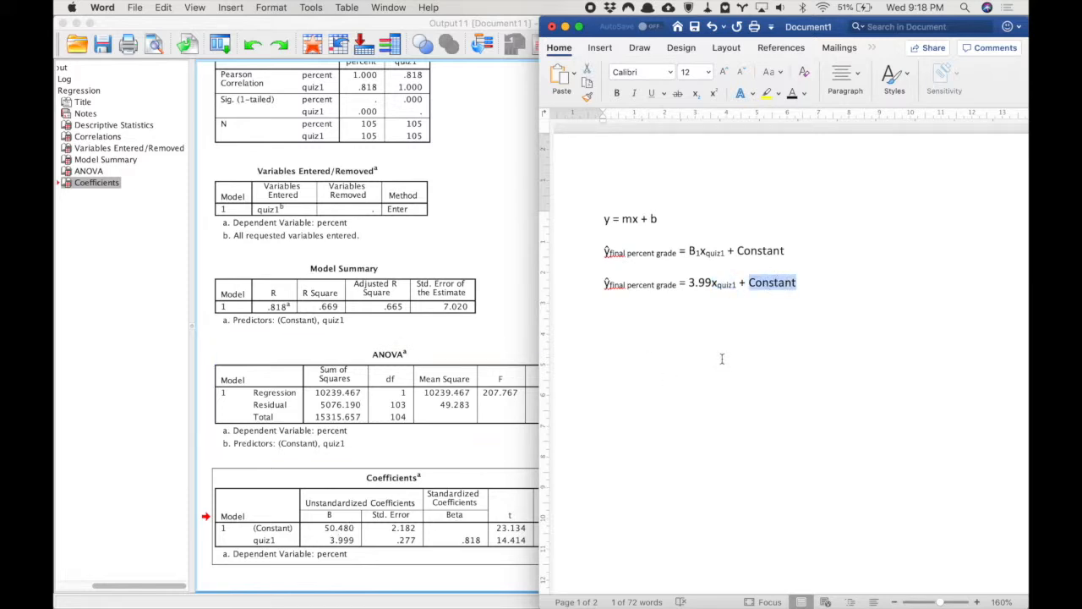
{"action": "type", "text": "50.48"}
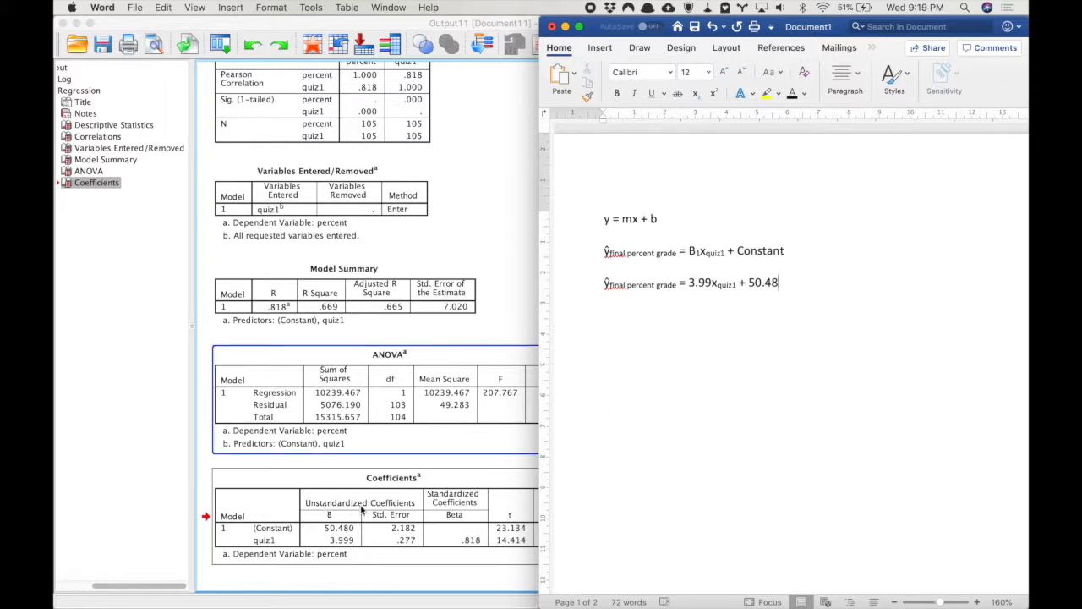
{"action": "left_click_drag", "start_coordinate": [690, 283], "coordinate": [710, 285]}
{"action": "left_click", "coordinate": [711, 285]}
{"action": "left_click", "coordinate": [810, 297]}
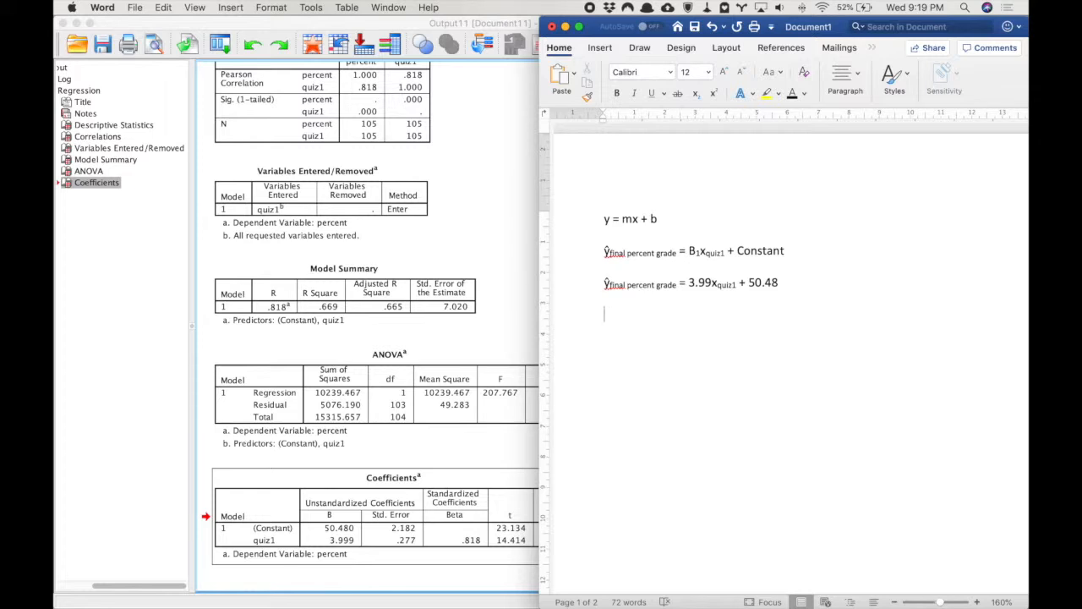
Calculate 3.99*6+50.48 in the system launcher to predict the final percent for a quiz1 score of 6
{"action": "key", "text": "super+space"}
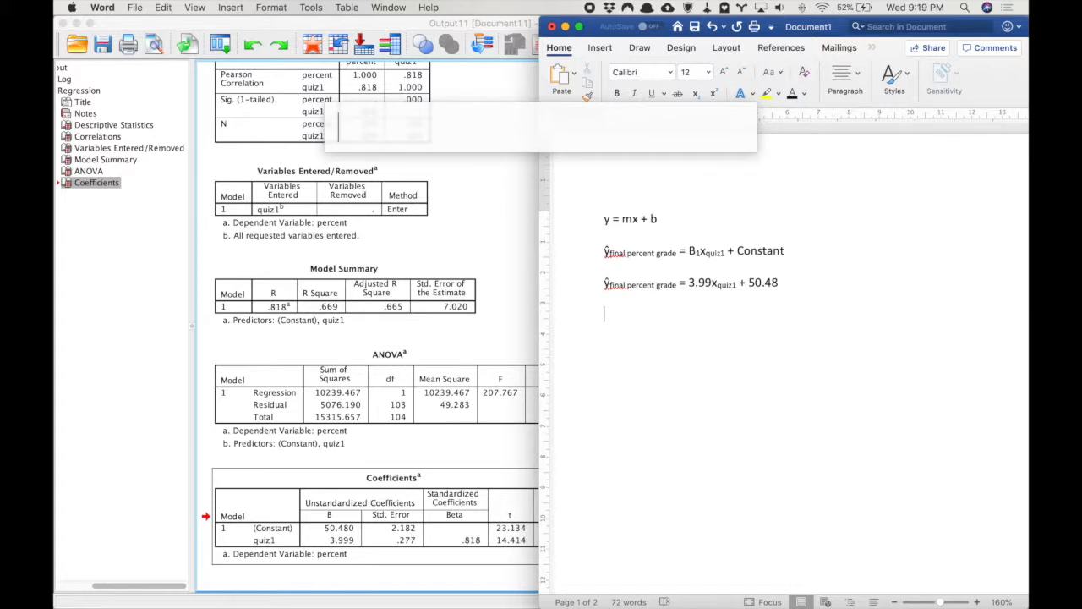
{"action": "type", "text": "3."}
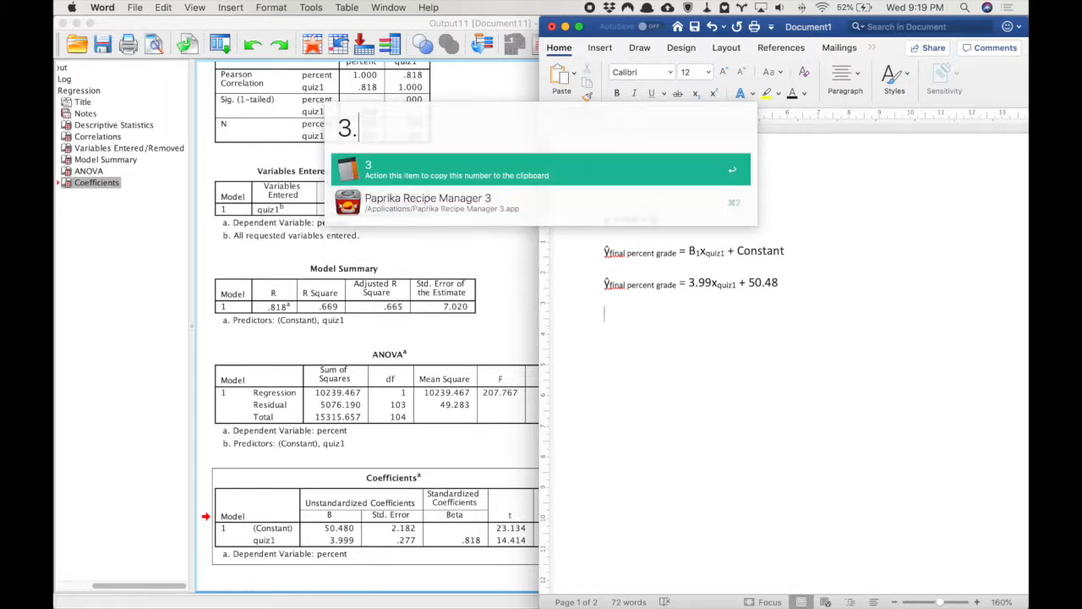
{"action": "type", "text": "99*"}
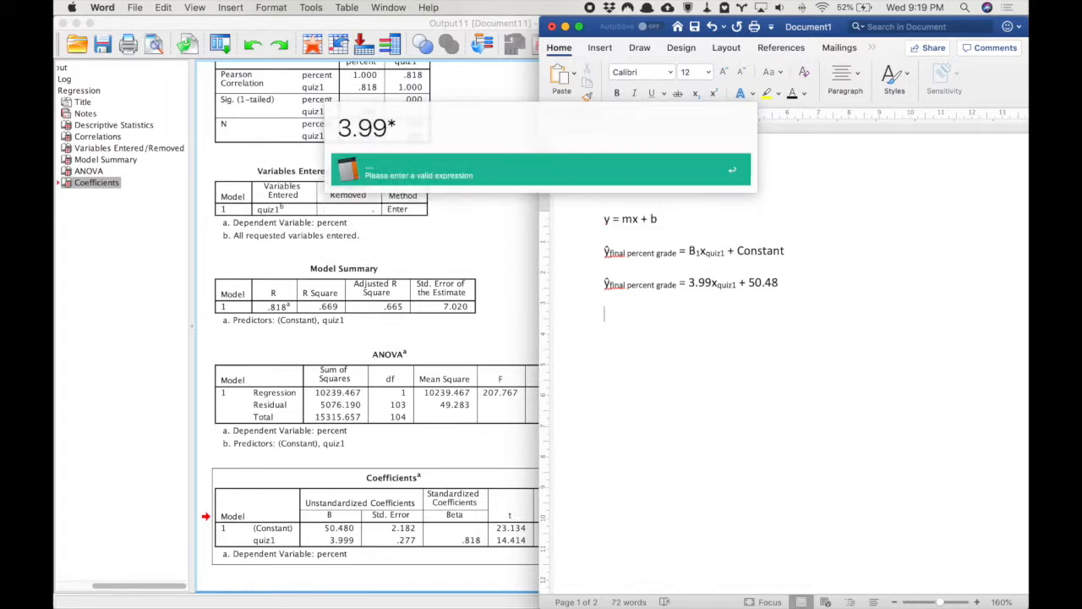
{"action": "type", "text": "6+50.48"}
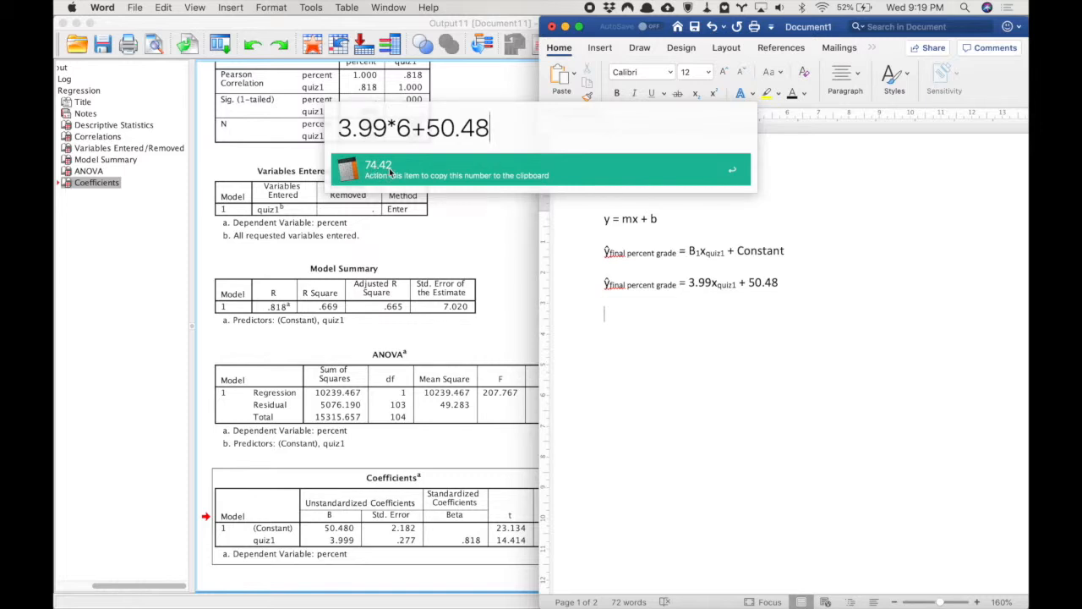
{"action": "left_click", "coordinate": [391, 172]}
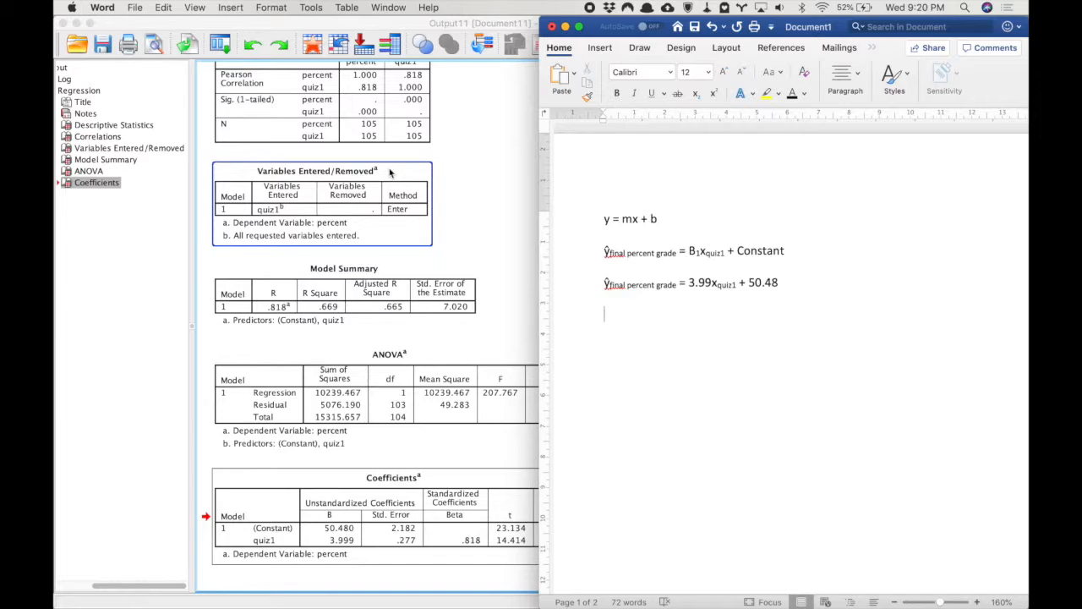
Switch to the SPSS data file Lab Demos Grades.sav and check the first case's quiz1 and percent values
{"action": "mouse_move", "coordinate": [524, 604]}
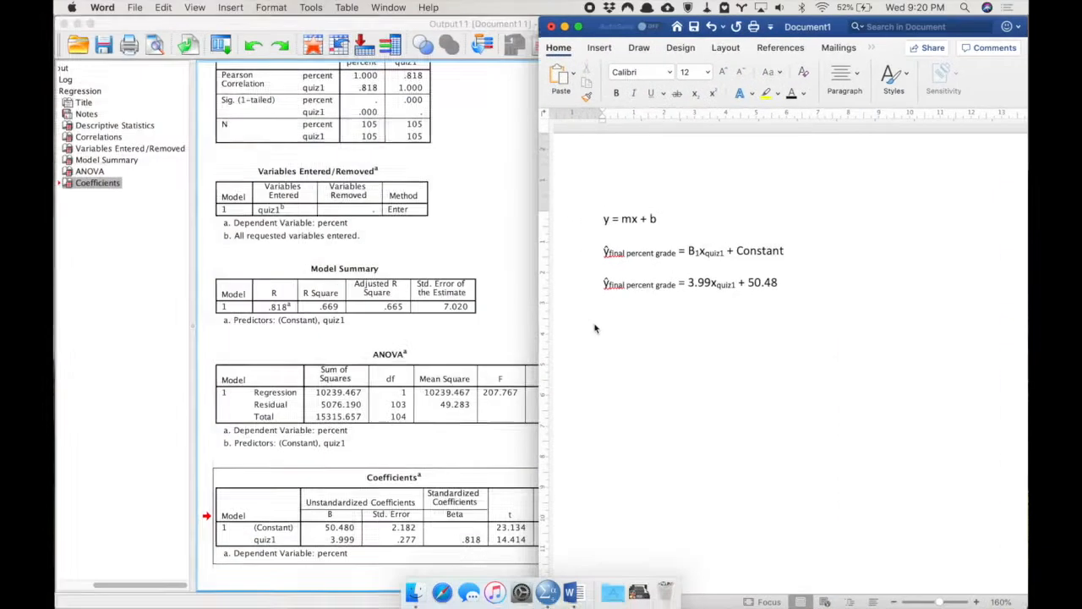
{"action": "key", "text": "ctrl+Up"}
{"action": "left_click", "coordinate": [367, 159]}
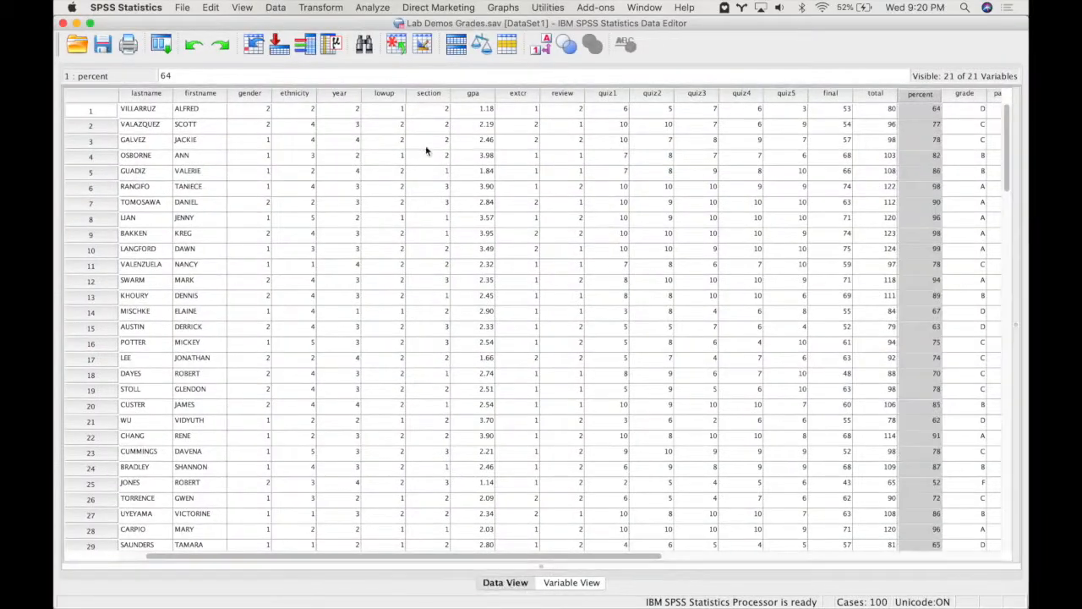
{"action": "left_click", "coordinate": [610, 111]}
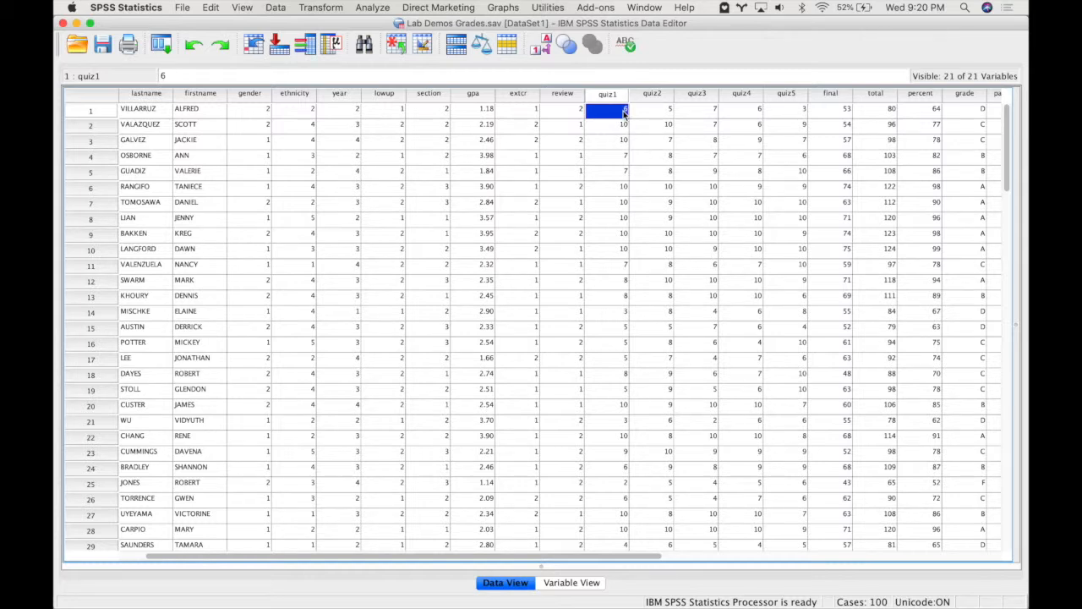
{"action": "left_click", "coordinate": [925, 112]}
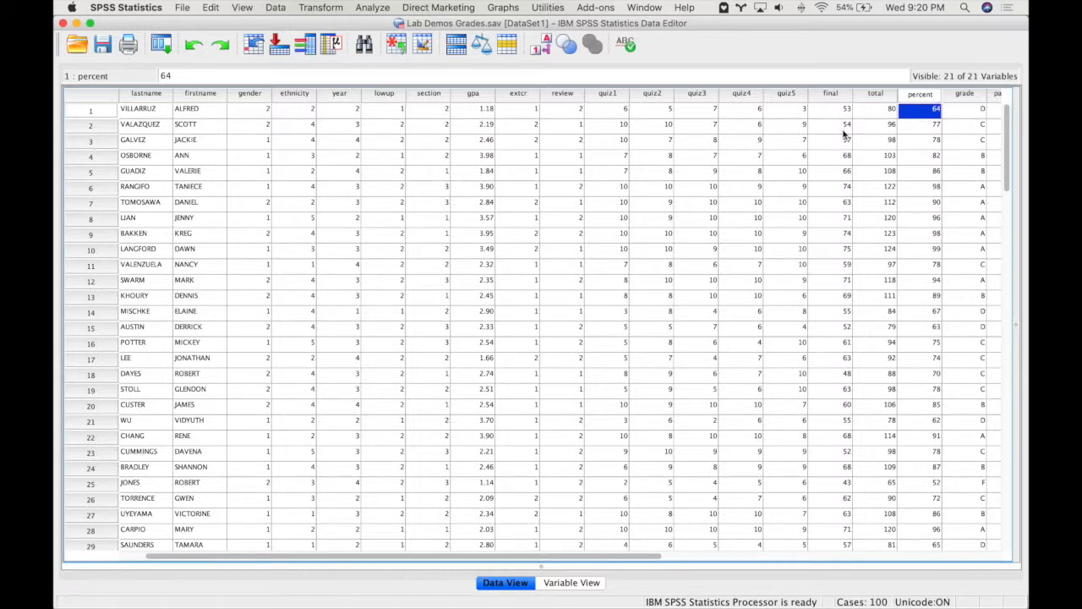
Revisit the equations in Word, and bring the SPSS regression output Output11 back to the front
{"action": "key", "text": "ctrl+Up"}
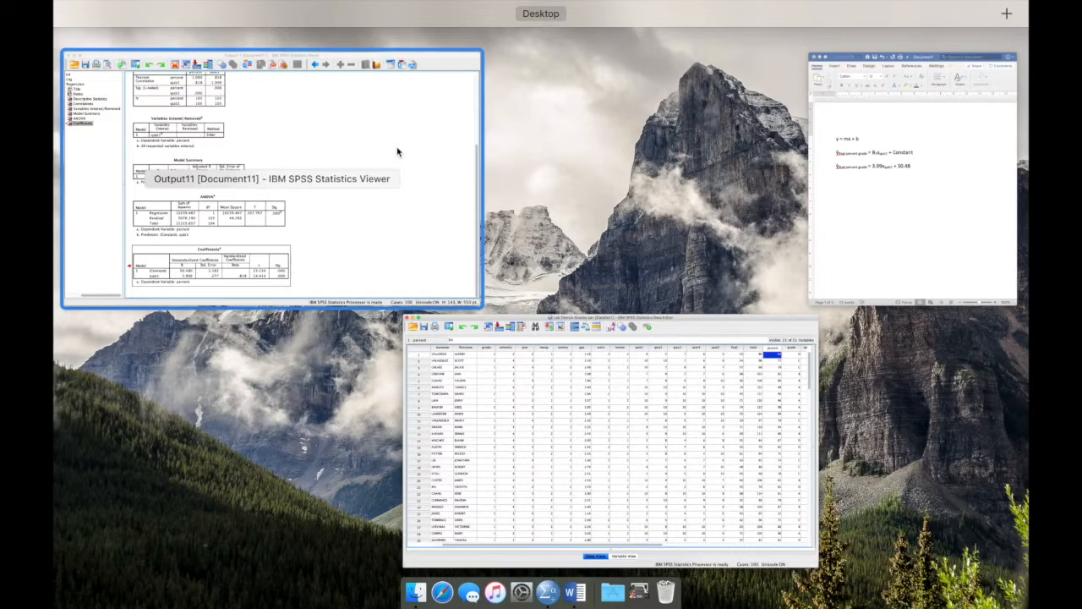
{"action": "left_click", "coordinate": [932, 178]}
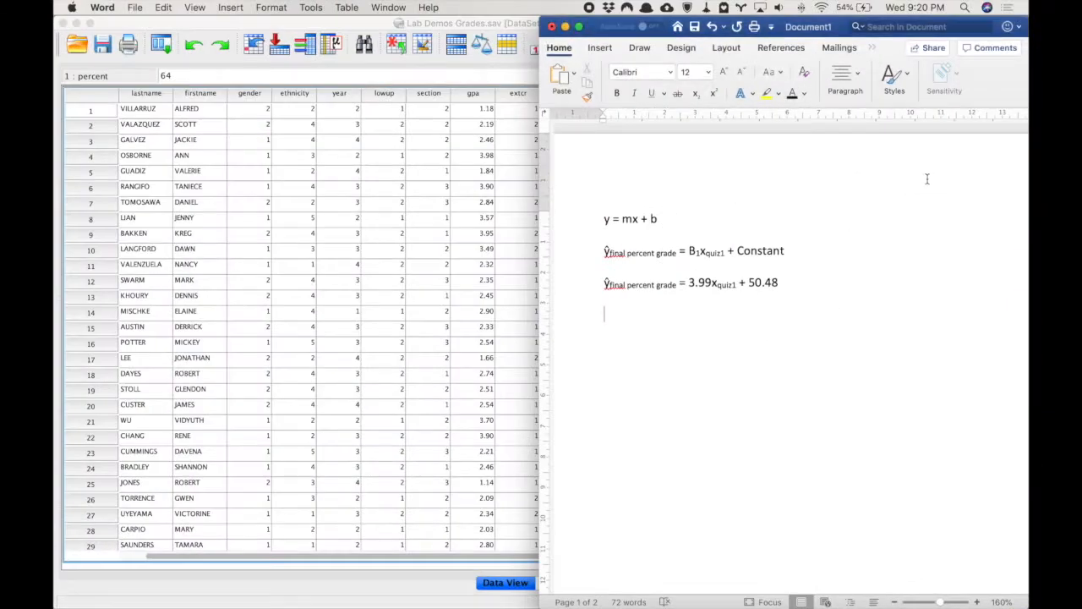
{"action": "key", "text": "ctrl+Up"}
{"action": "left_click", "coordinate": [476, 145]}
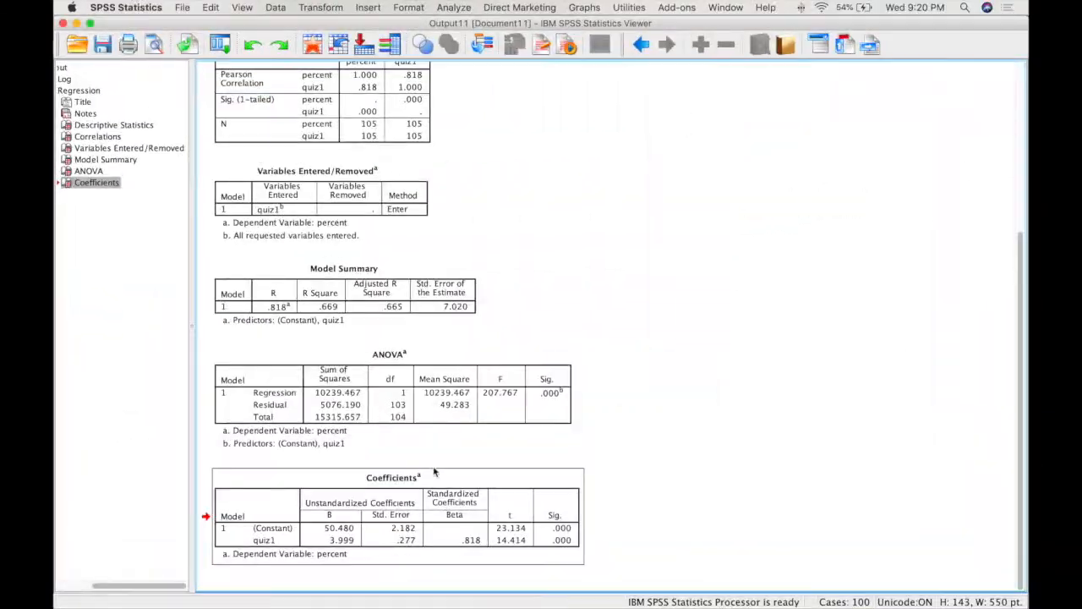